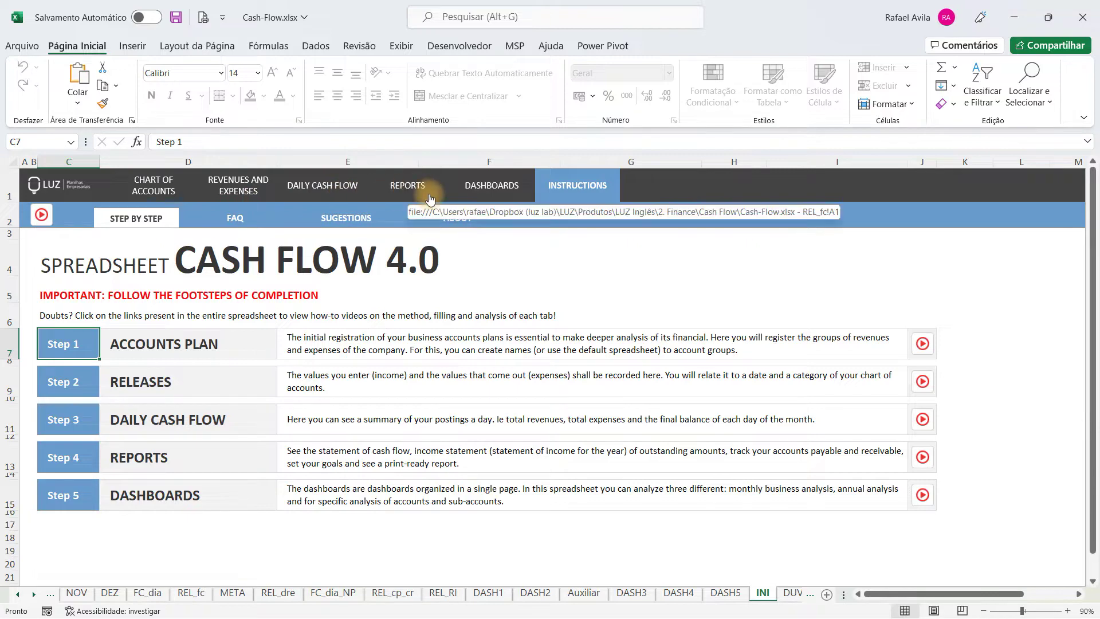
- Tour the Reports, Dashboards, January Revenues and Expenses and Instructions sheets, ending on Chart of Accounts
left_click(431, 198)
left_click(487, 194)
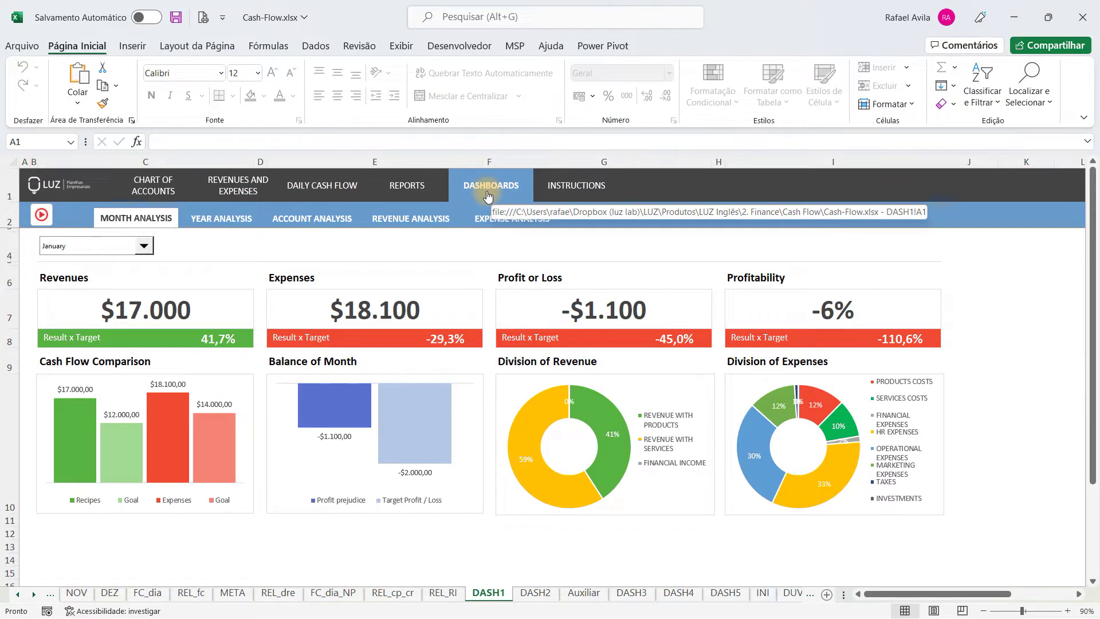
left_click(252, 201)
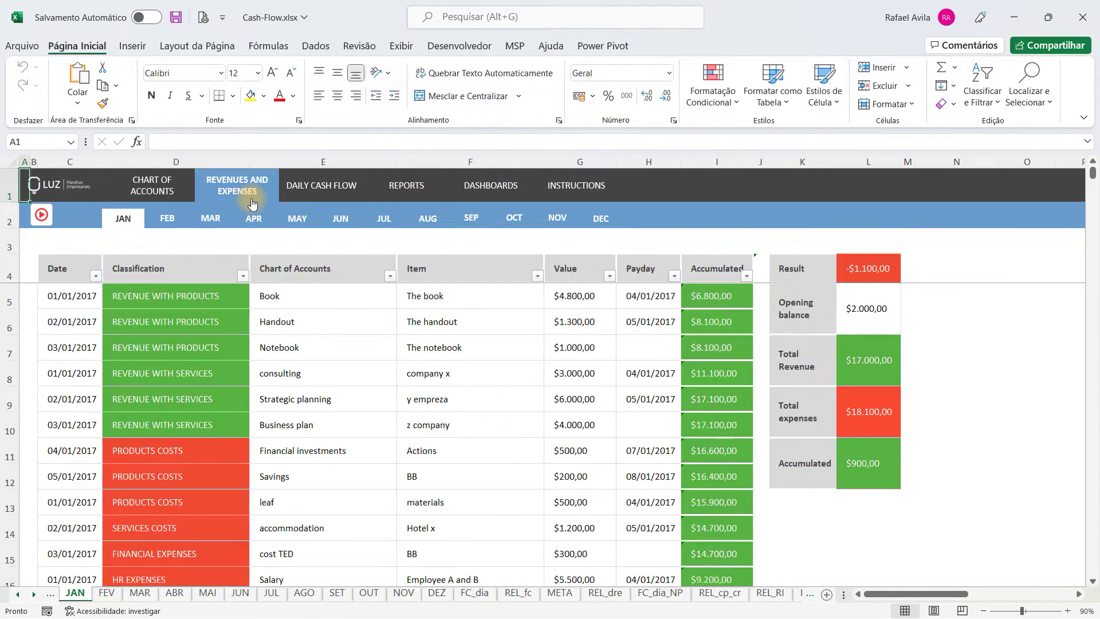
left_click(565, 186)
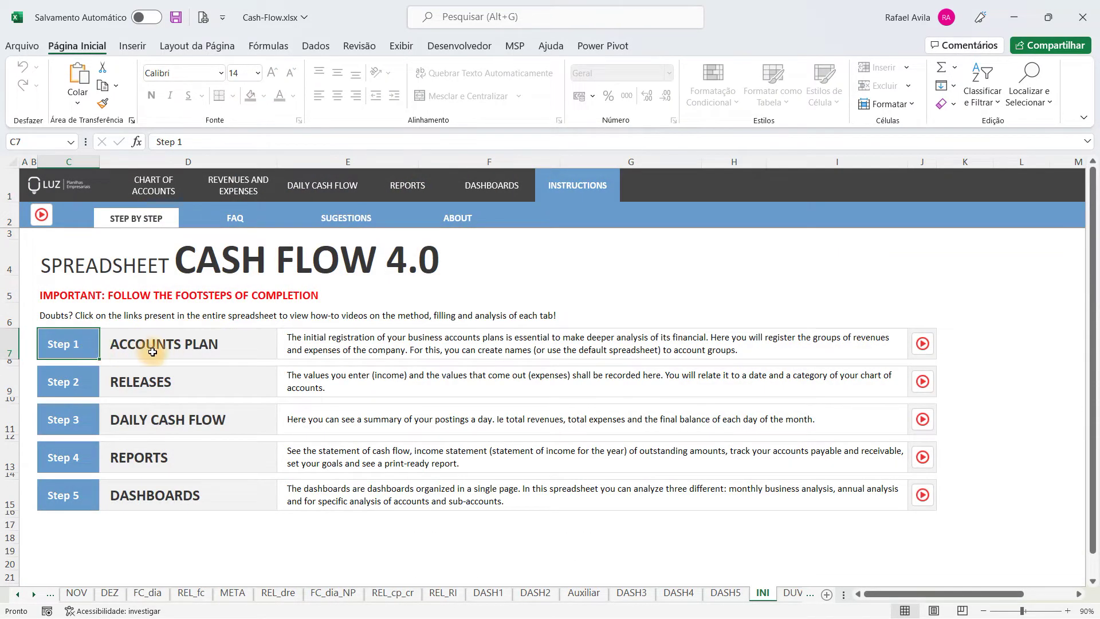
left_click(164, 192)
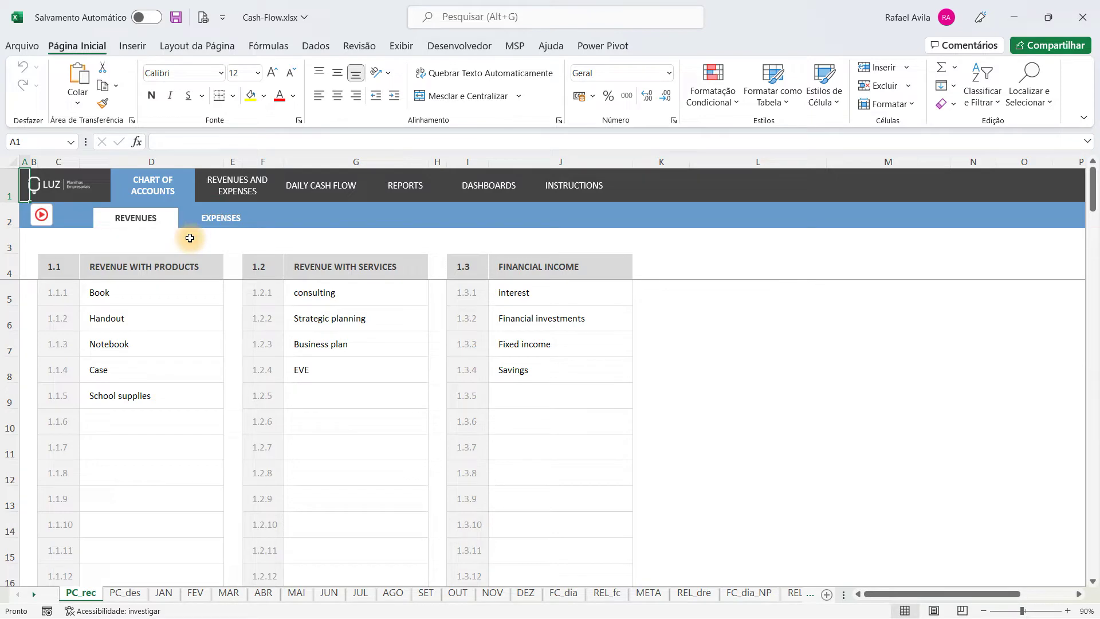
- View the expense and revenue account groups, then switch to the January revenues and expenses entries
left_click(207, 222)
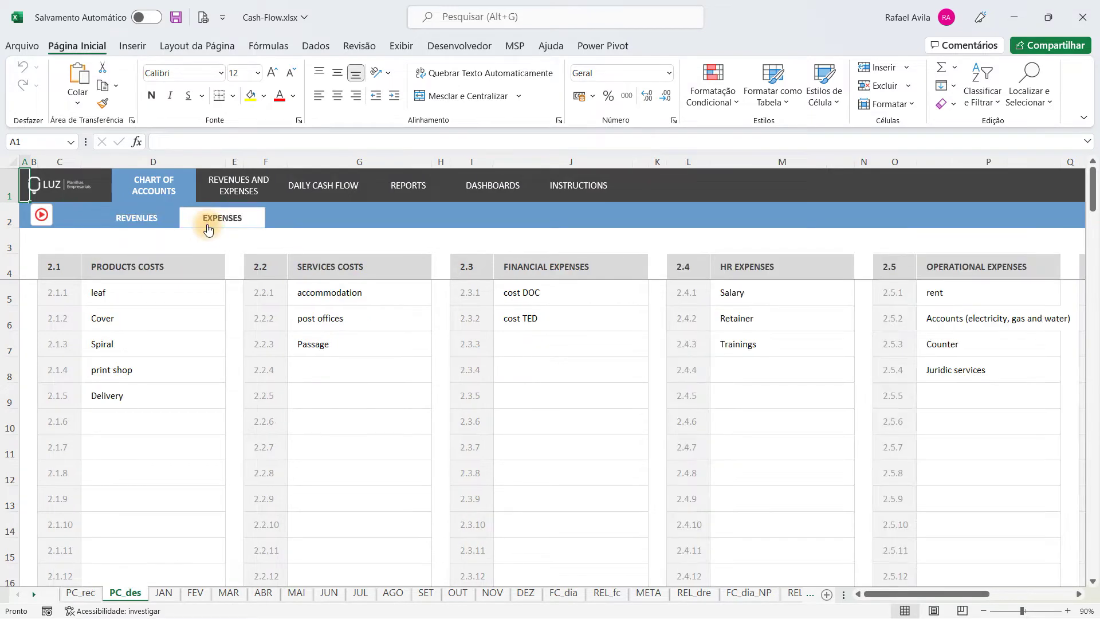
left_click(152, 223)
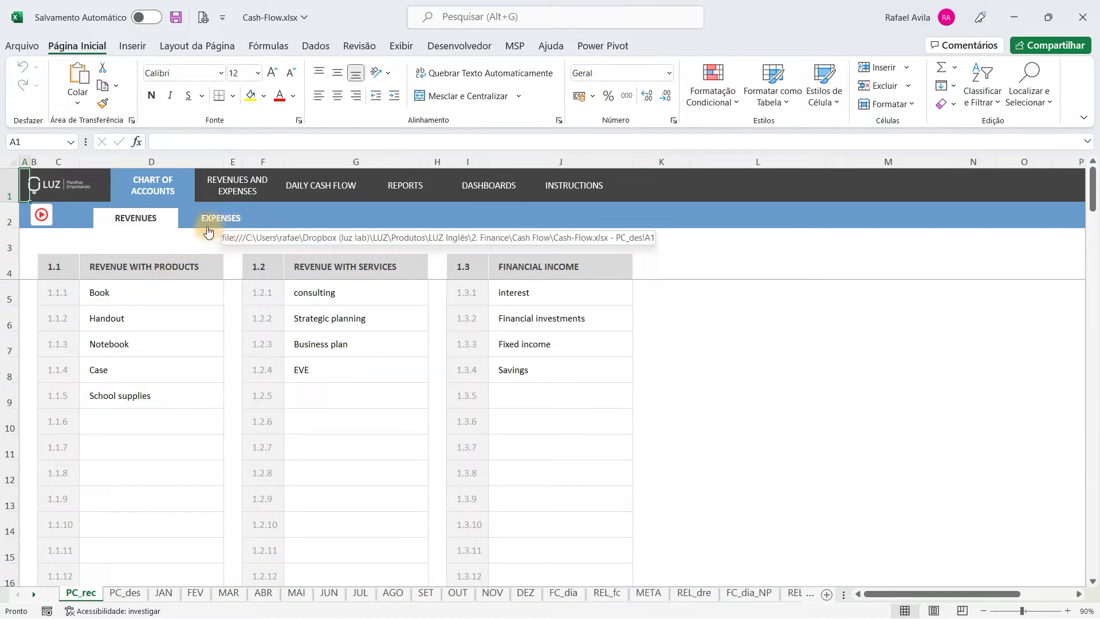
left_click(218, 202)
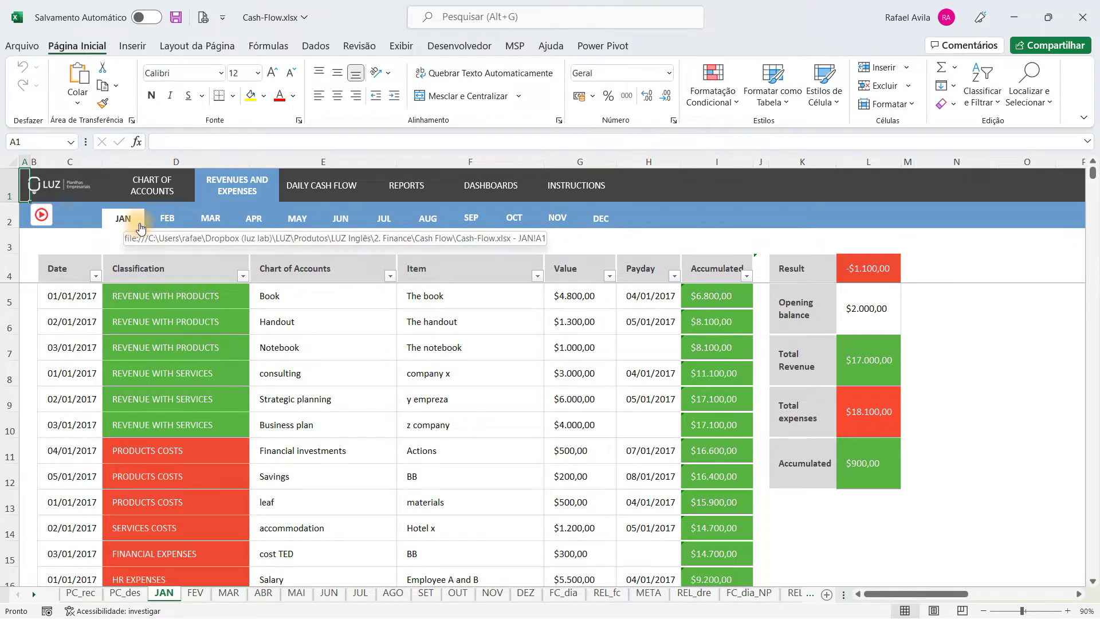
left_click(615, 222)
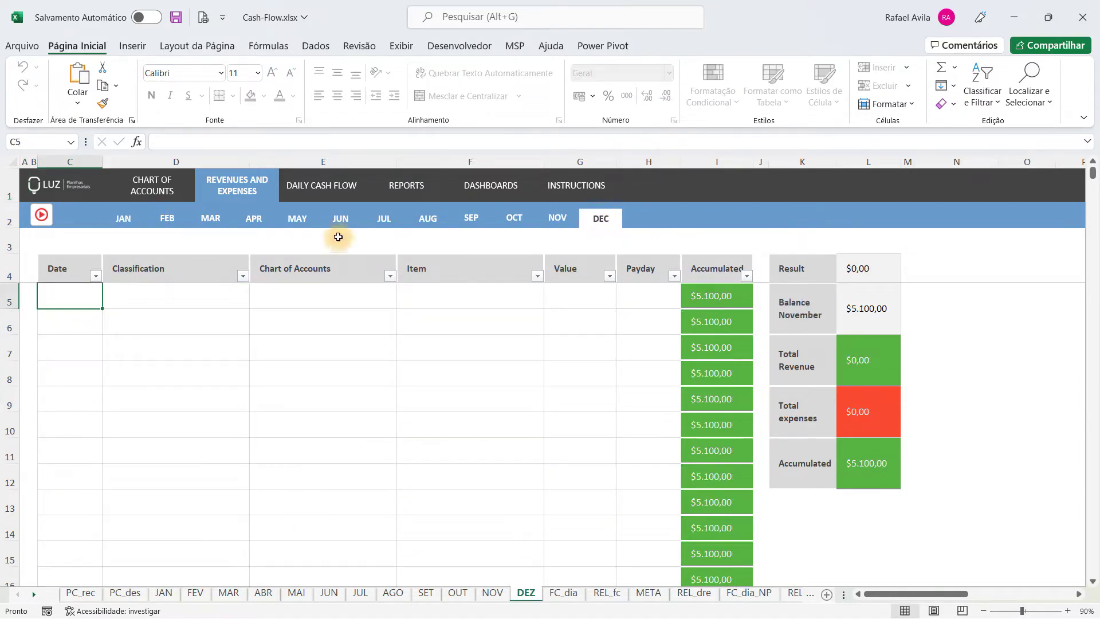
left_click(382, 220)
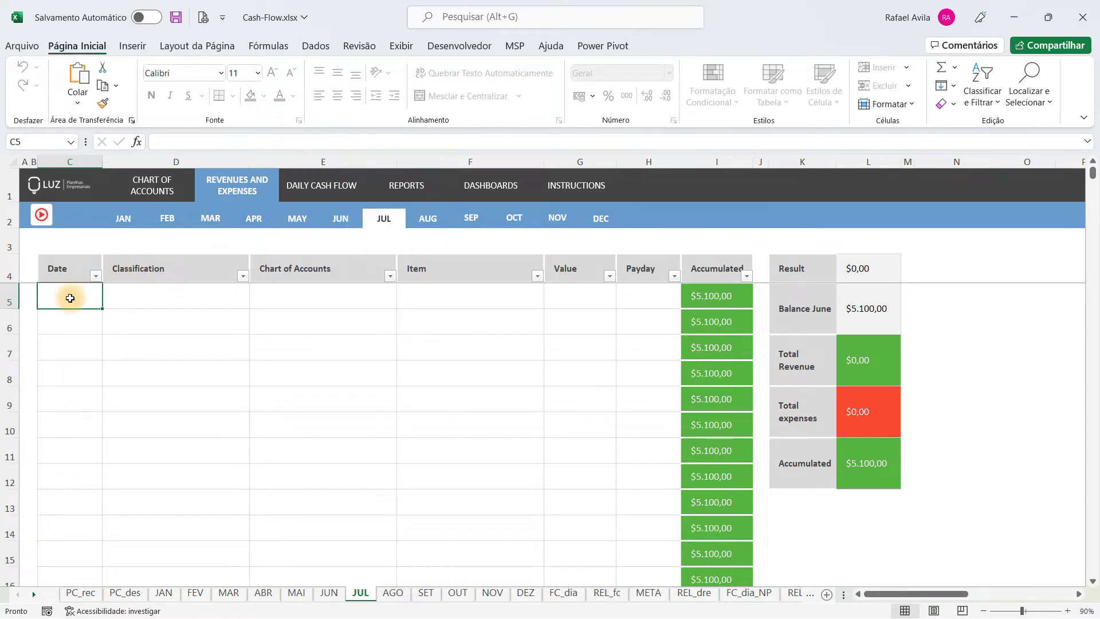
left_click(163, 302)
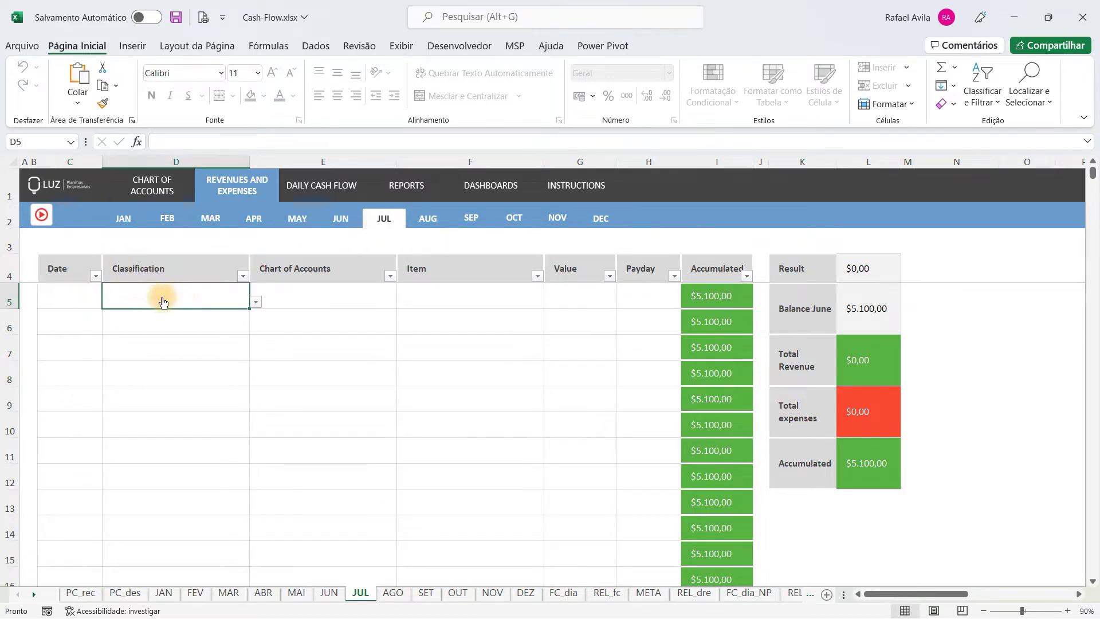
left_click(255, 302)
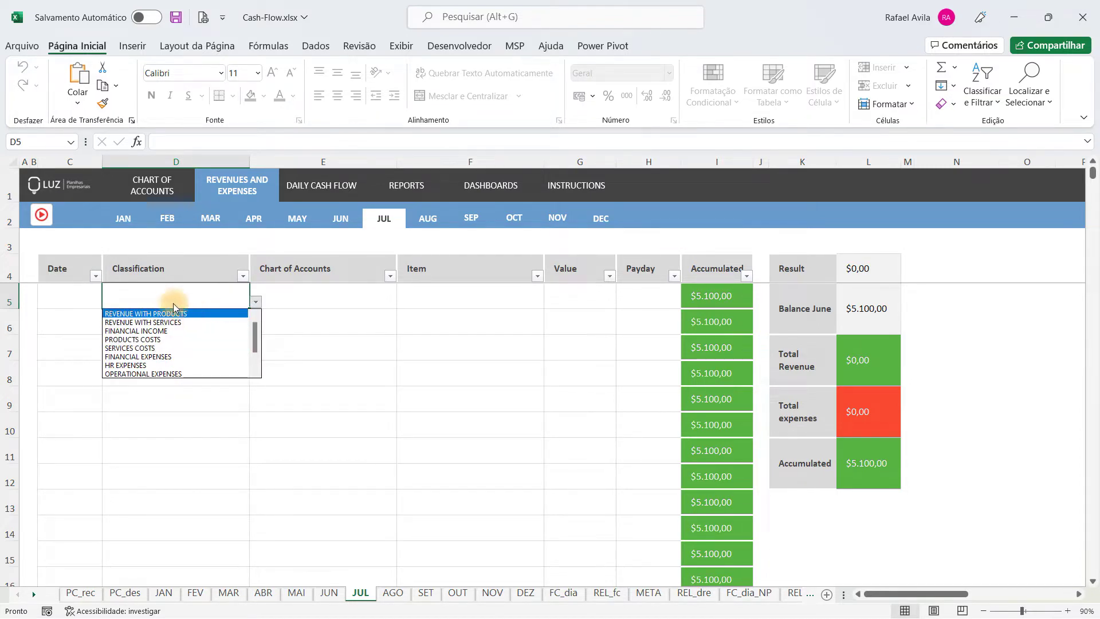
left_click(319, 291)
left_click(319, 292)
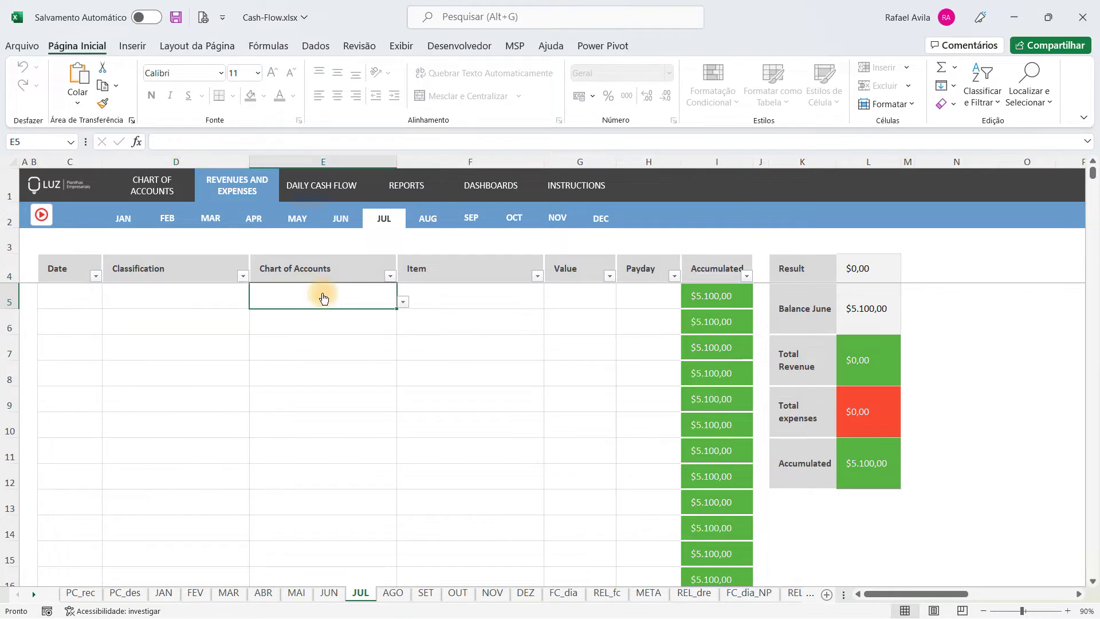
left_click(475, 294)
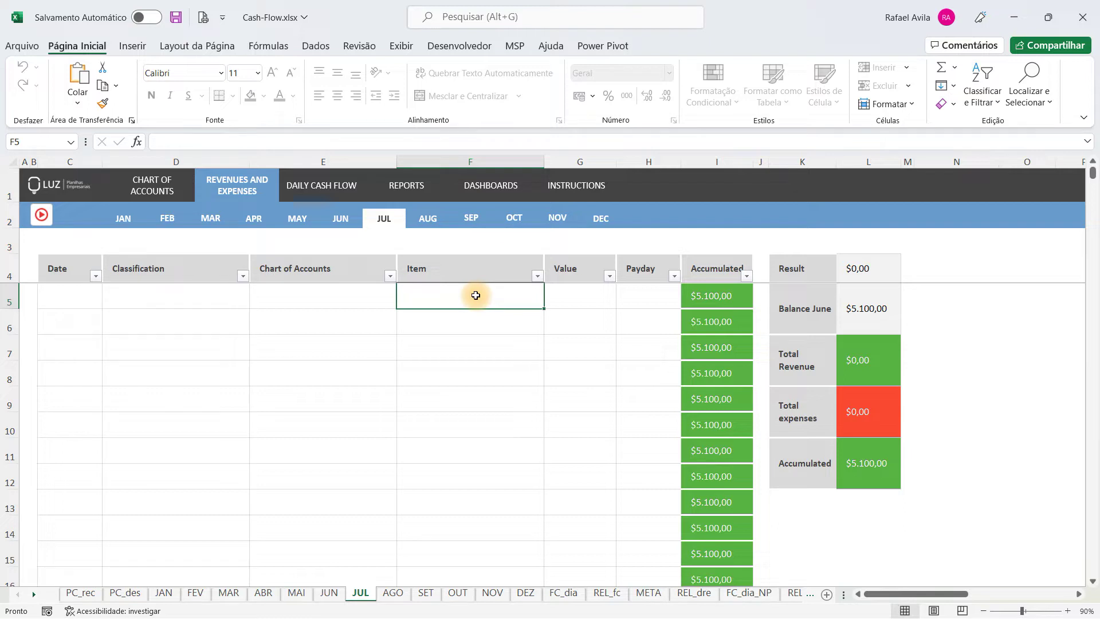
left_click(596, 299)
left_click(636, 297)
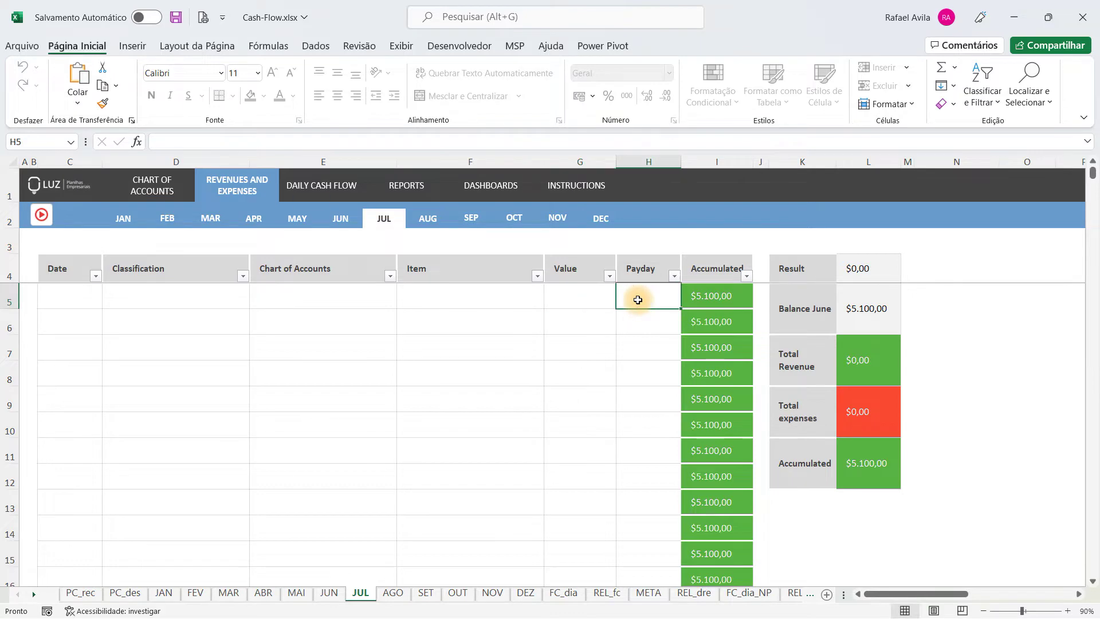
left_click(131, 231)
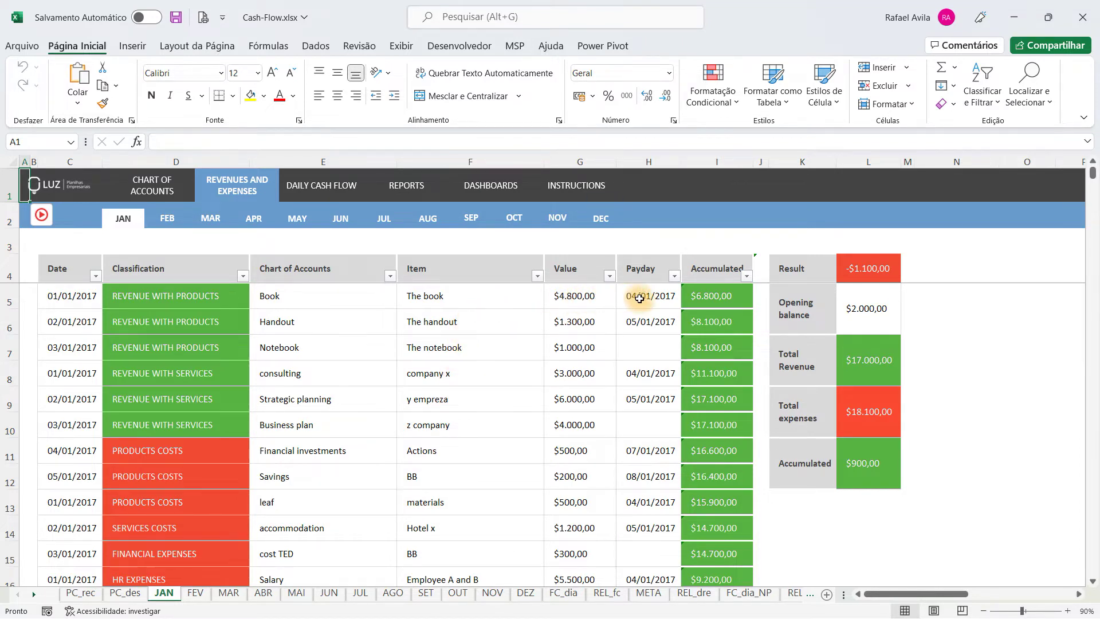
left_click(650, 346)
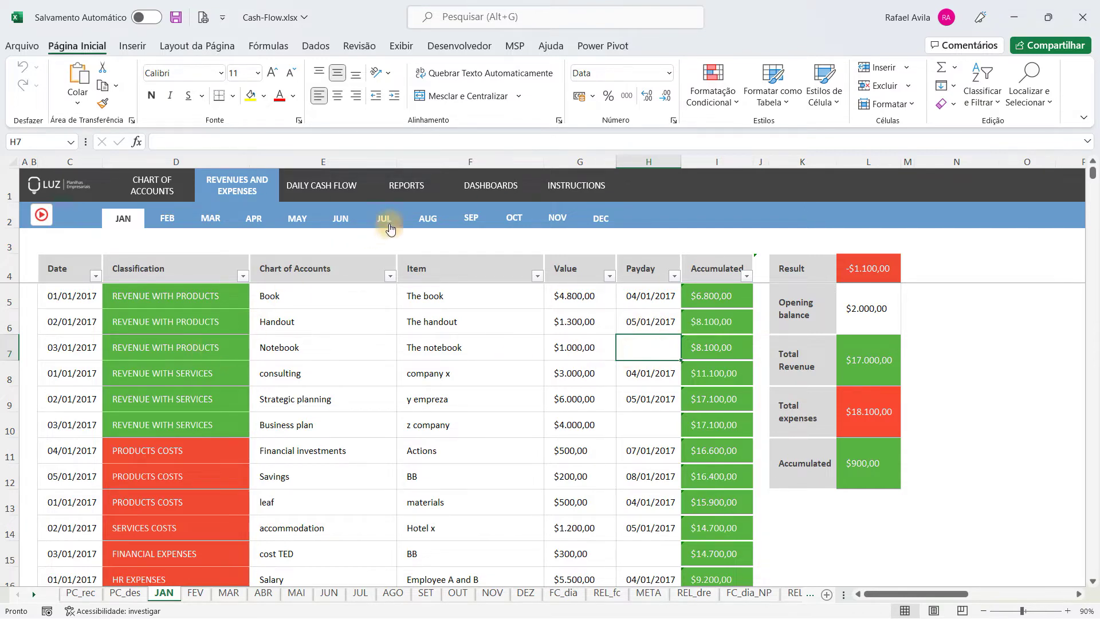
left_click(430, 192)
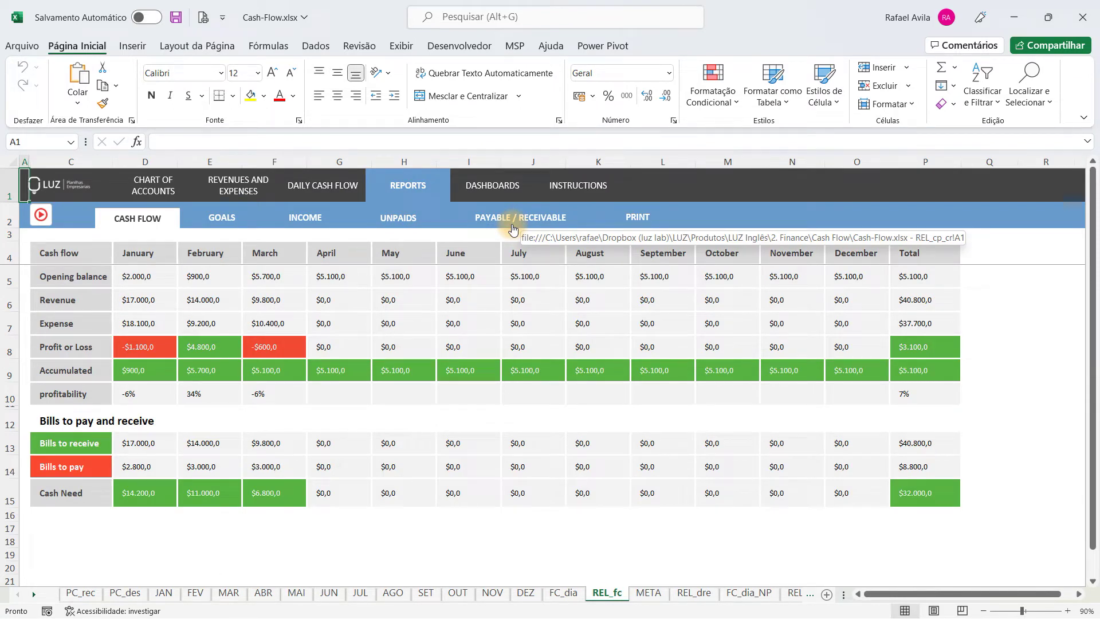
left_click(246, 188)
left_click(666, 356)
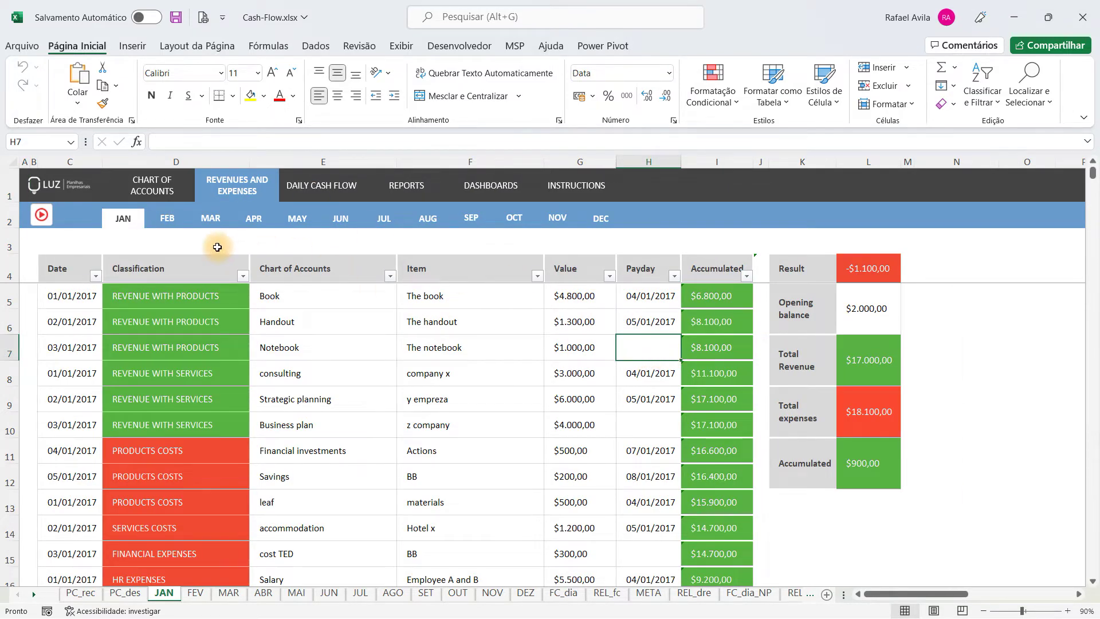
left_click(169, 193)
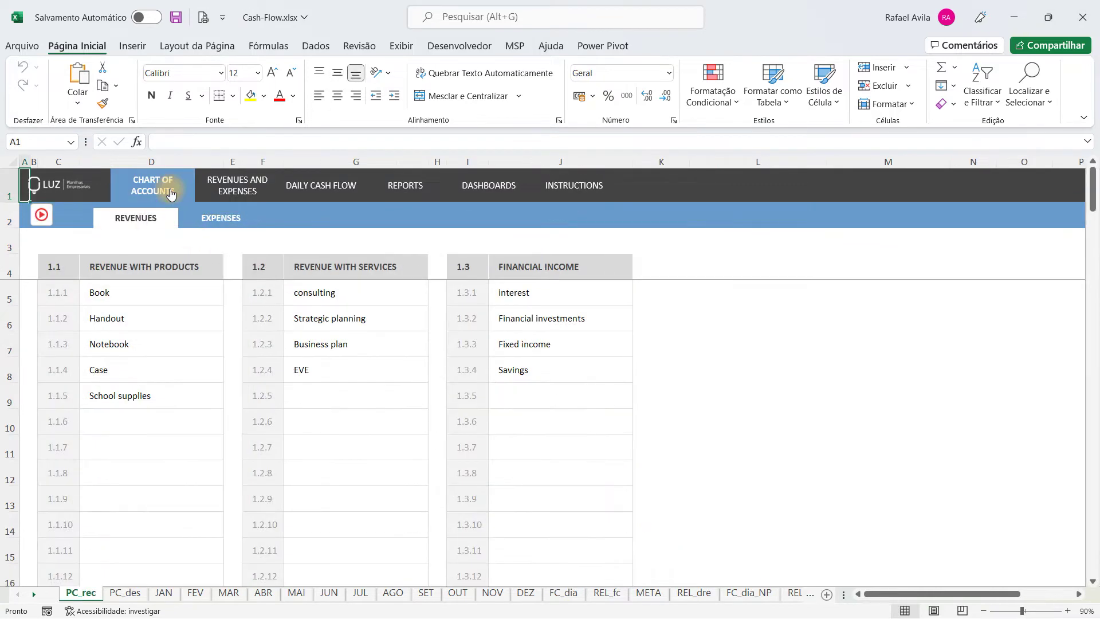
left_click(239, 190)
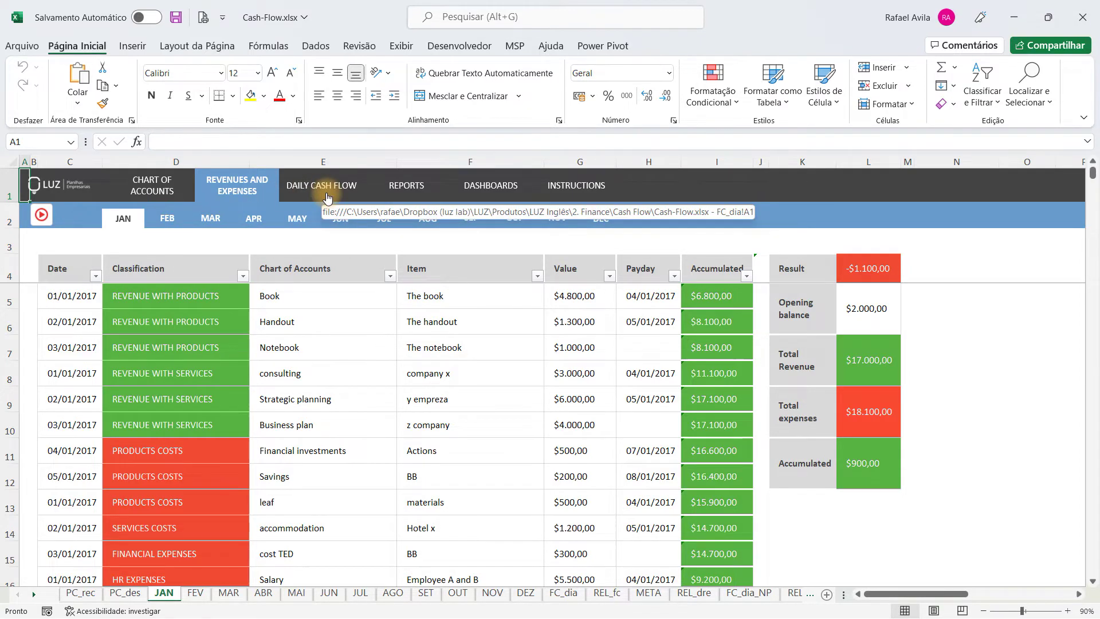
- Select March in the Daily Cash Flow month list, then move to the cash flow report
left_click(327, 197)
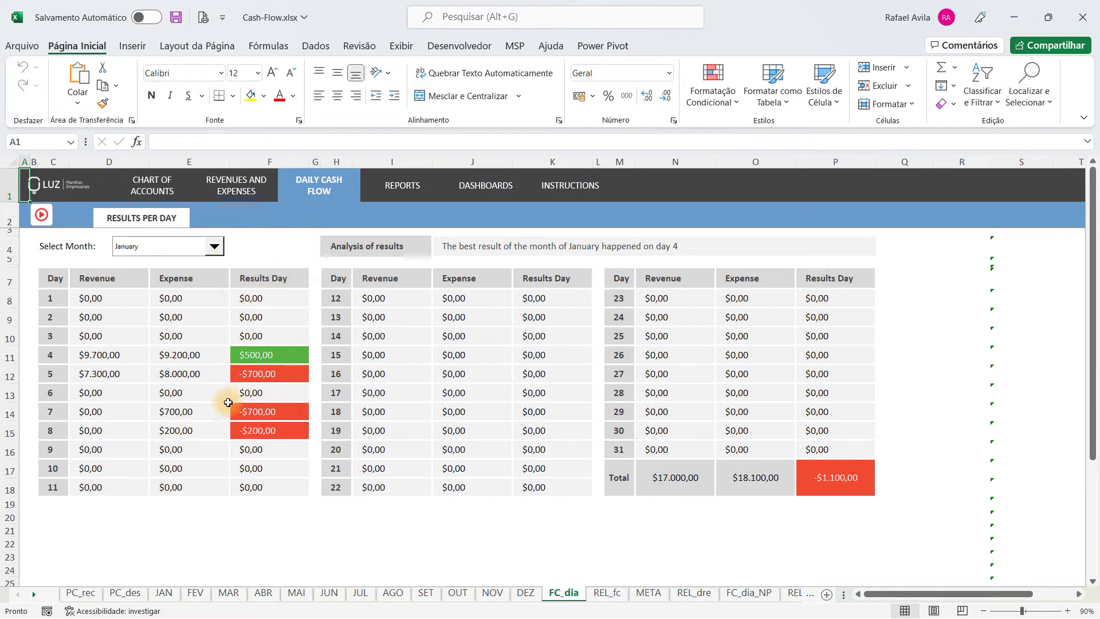
left_click(210, 256)
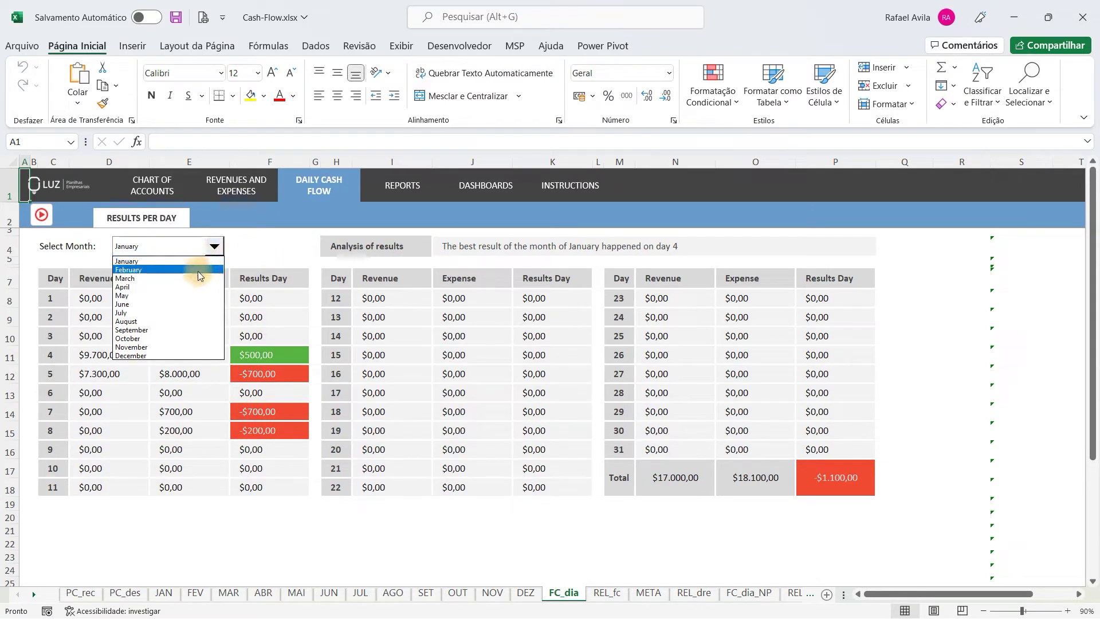
left_click(197, 274)
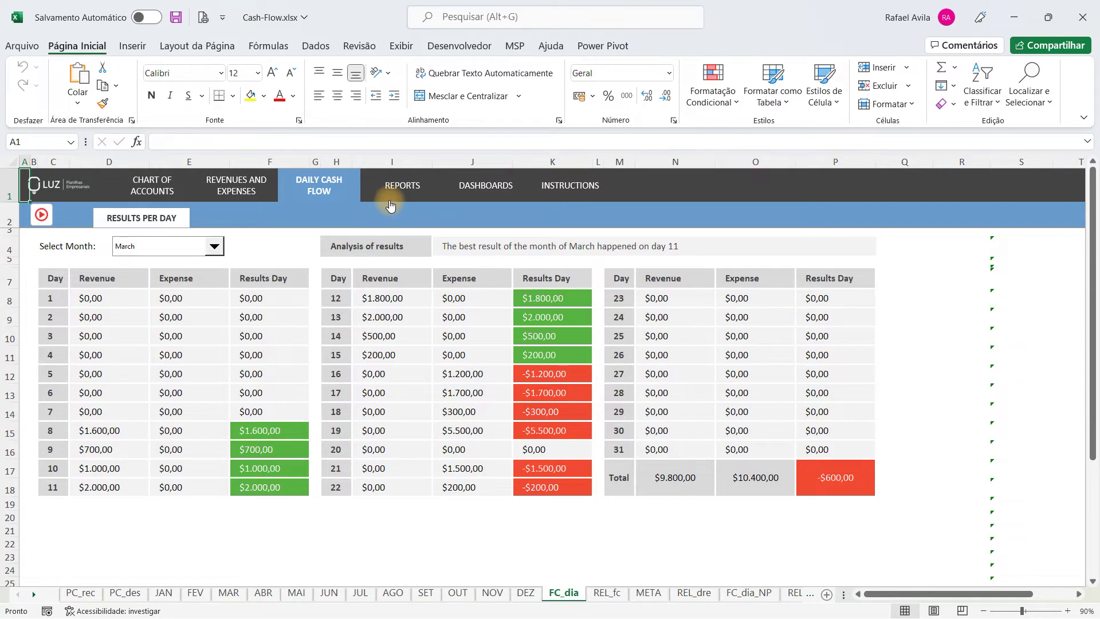
left_click(395, 198)
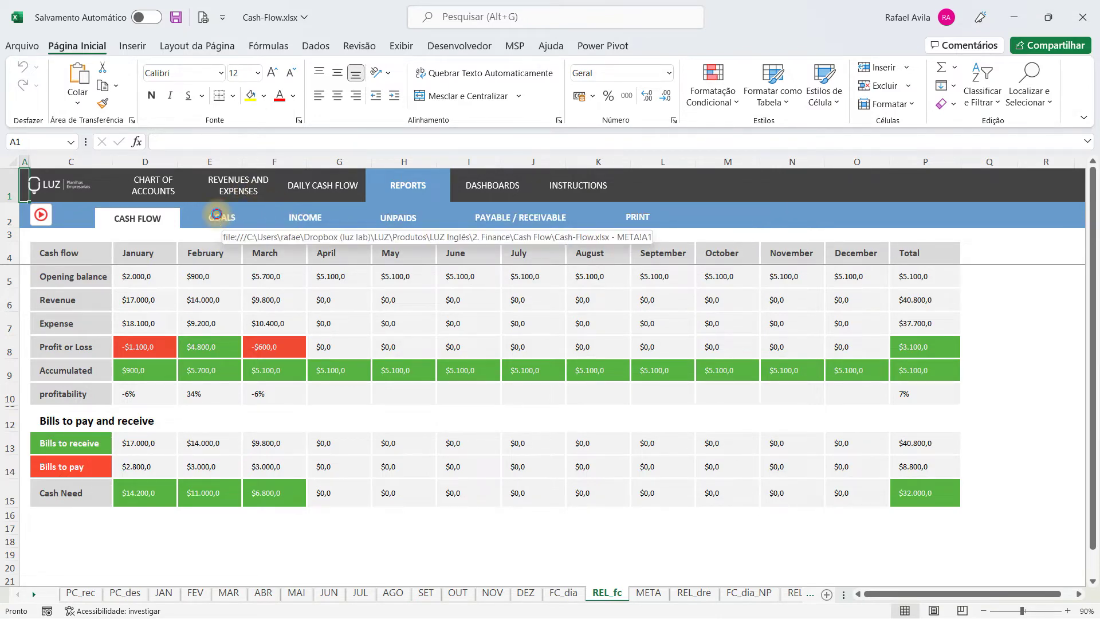
- Open the Goals report comparing monthly target revenue, expenses and results with actuals
left_click(216, 218)
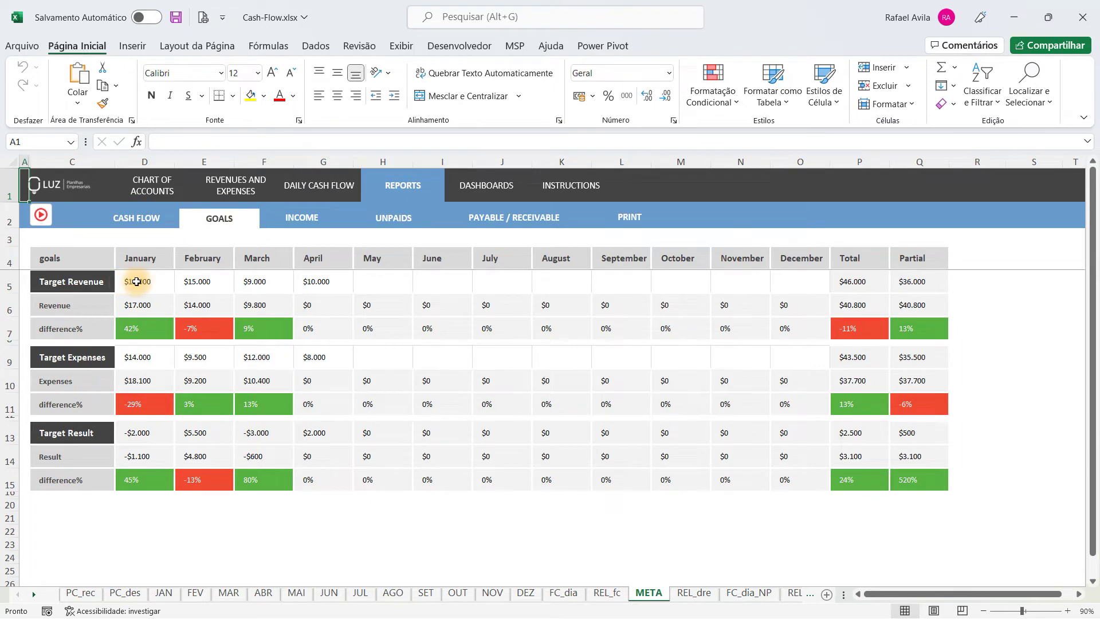
- Open the Income report with monthly operating income, expenses, taxes and EBITDA
left_click(303, 224)
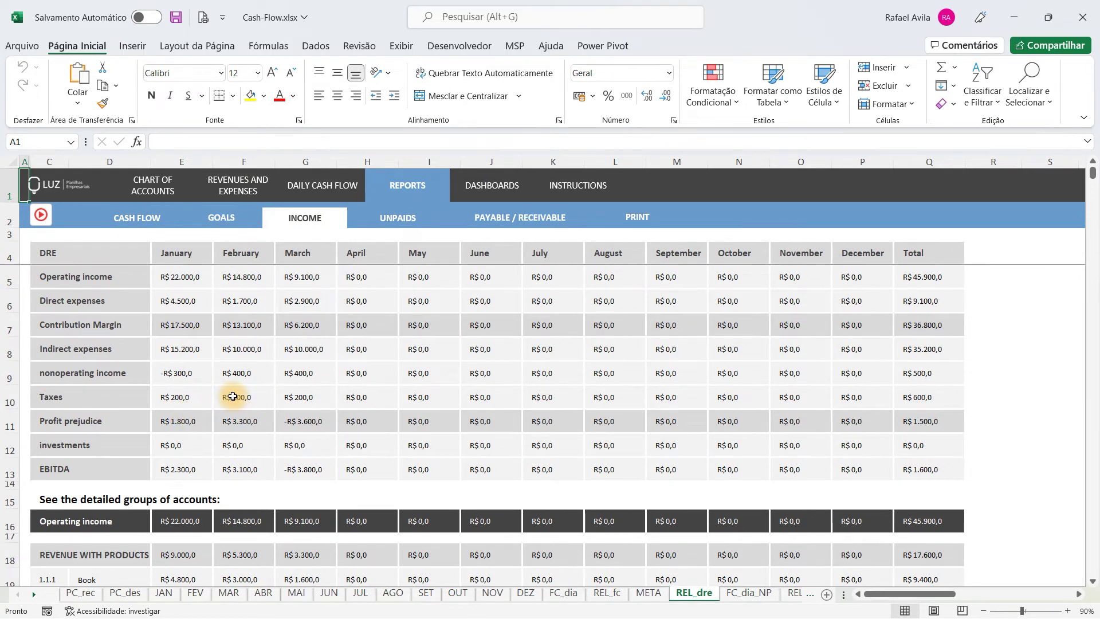
- Switch between the January entries sheet and the cash flow report
left_click(226, 186)
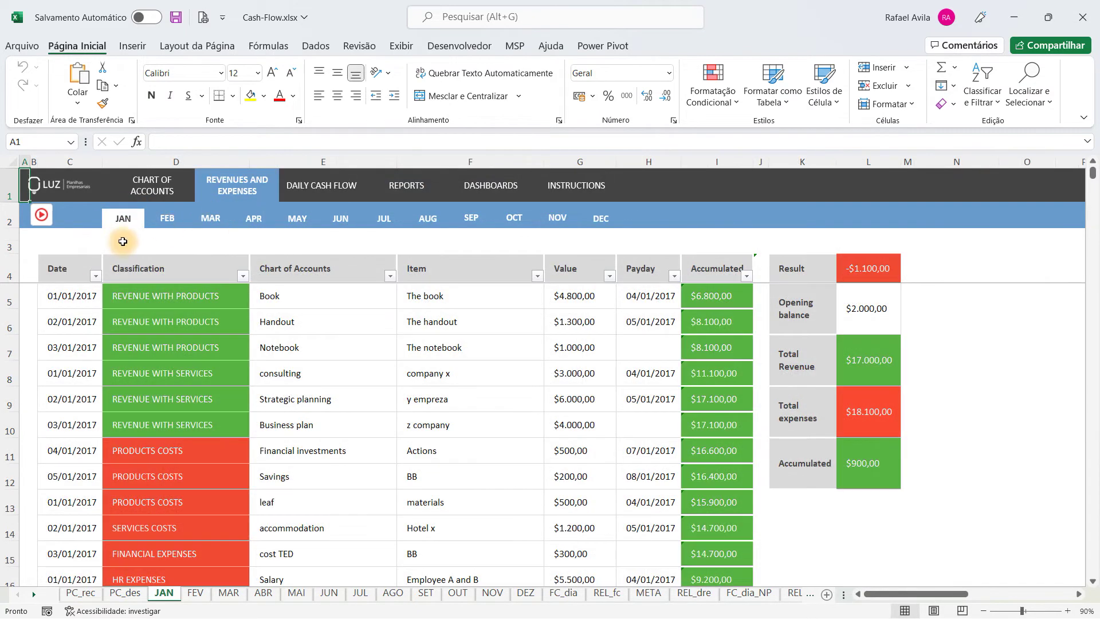
left_click(422, 192)
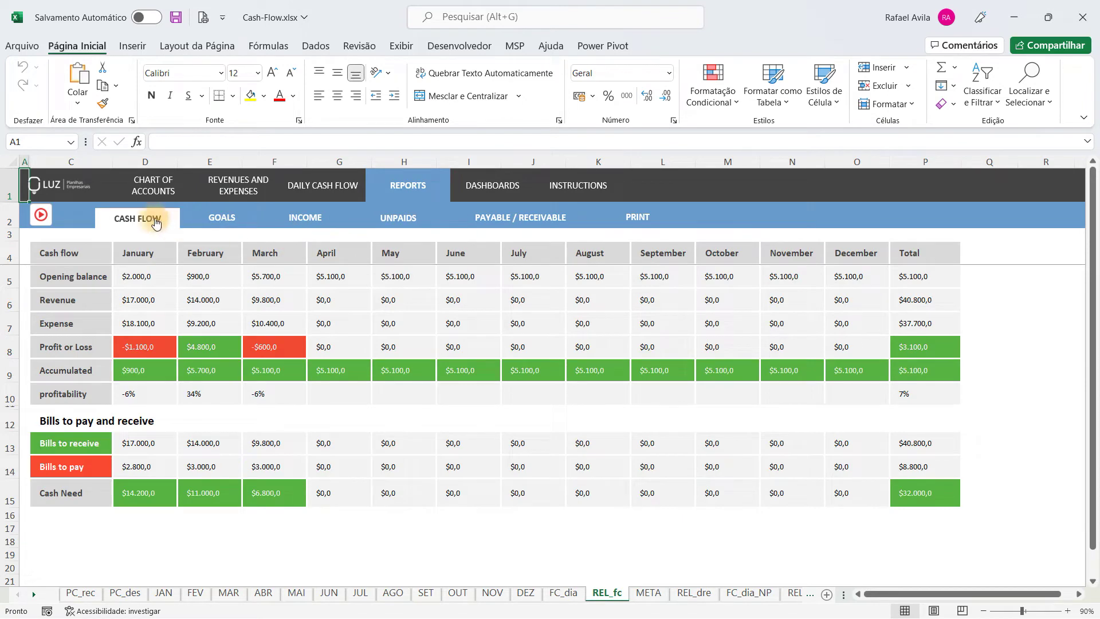
left_click(238, 188)
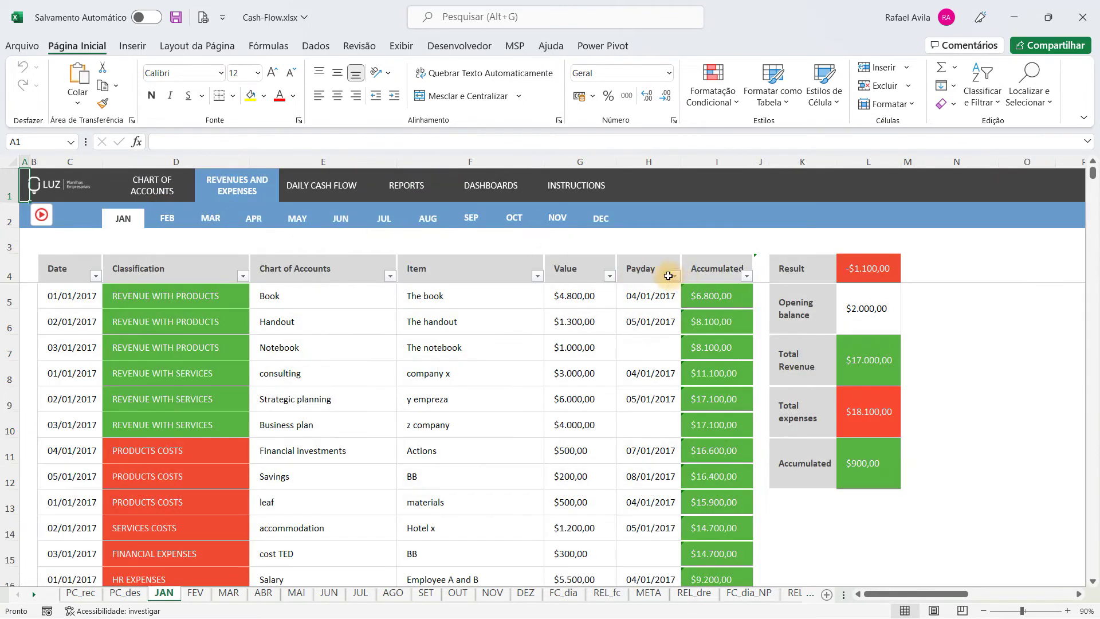
left_click(430, 184)
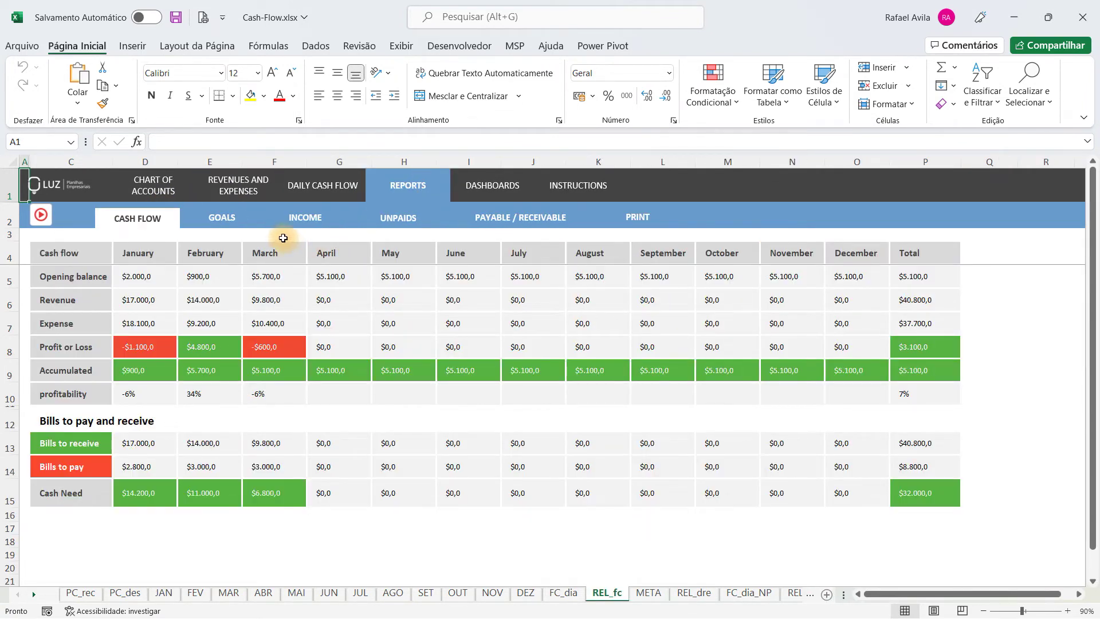
- Open the Unpaids report with January selected, then the Payable / Receivable report
left_click(395, 223)
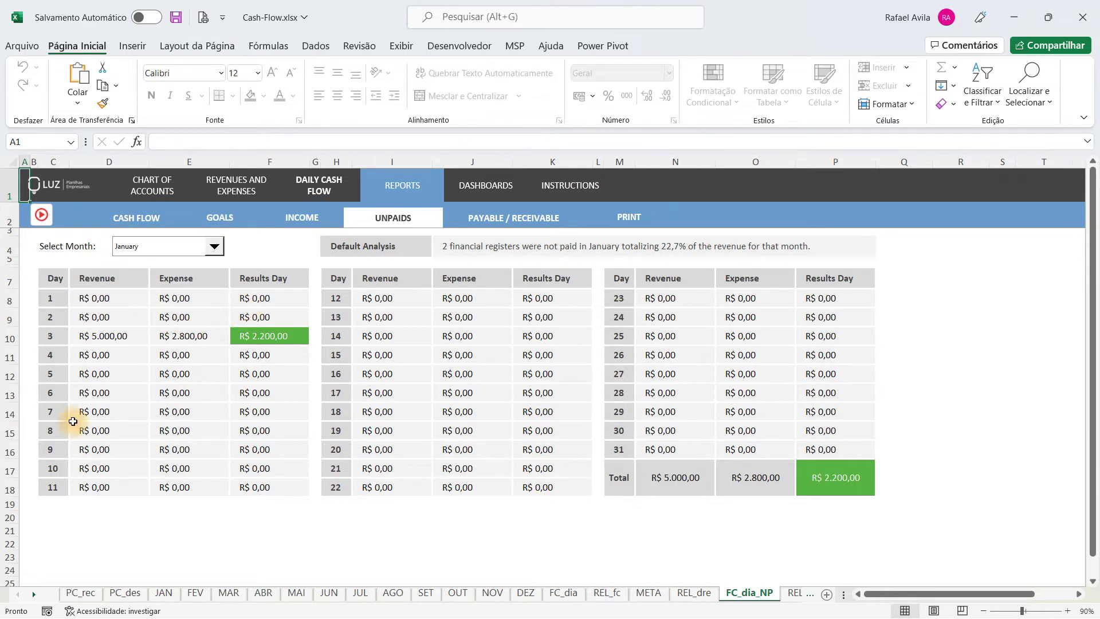
left_click(180, 246)
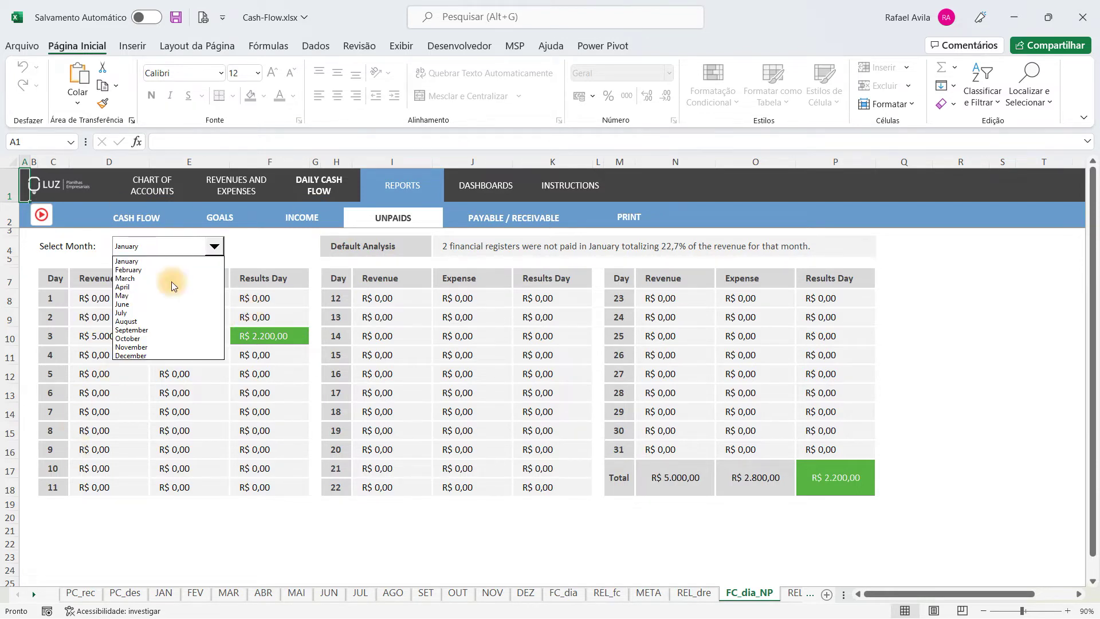
left_click(166, 256)
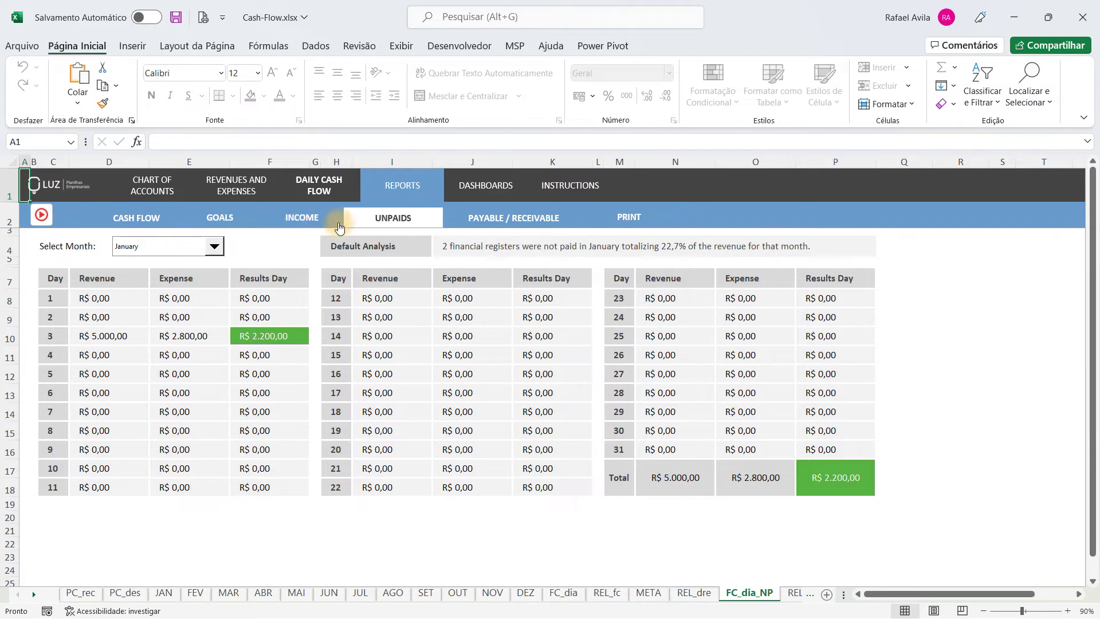
left_click(484, 216)
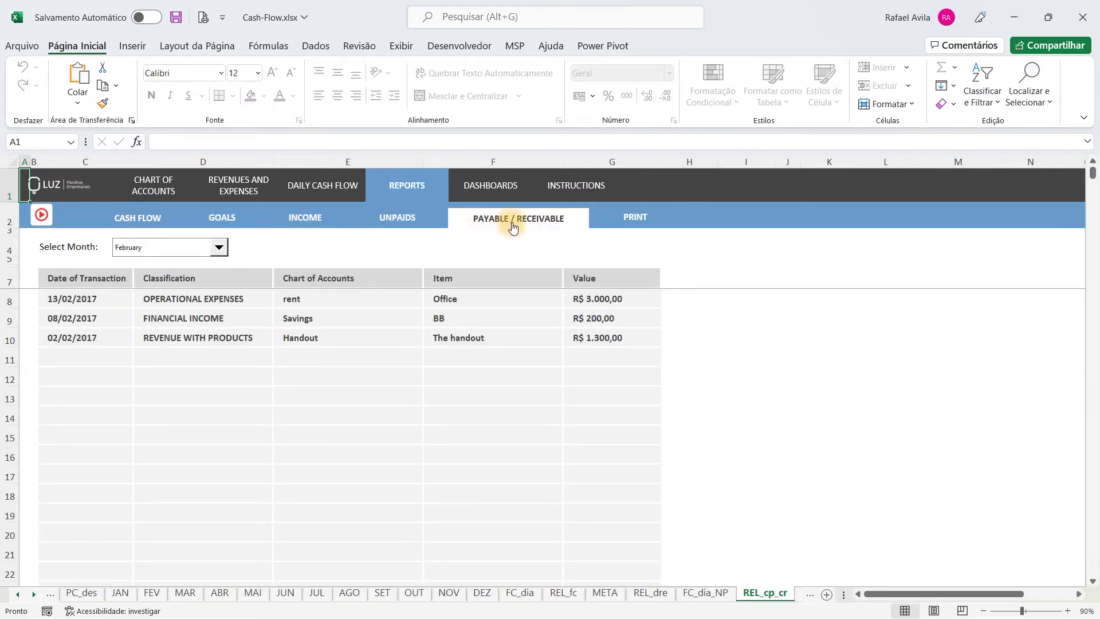
- Check payable/receivable entries for March and February, then open the Print report page
left_click(217, 247)
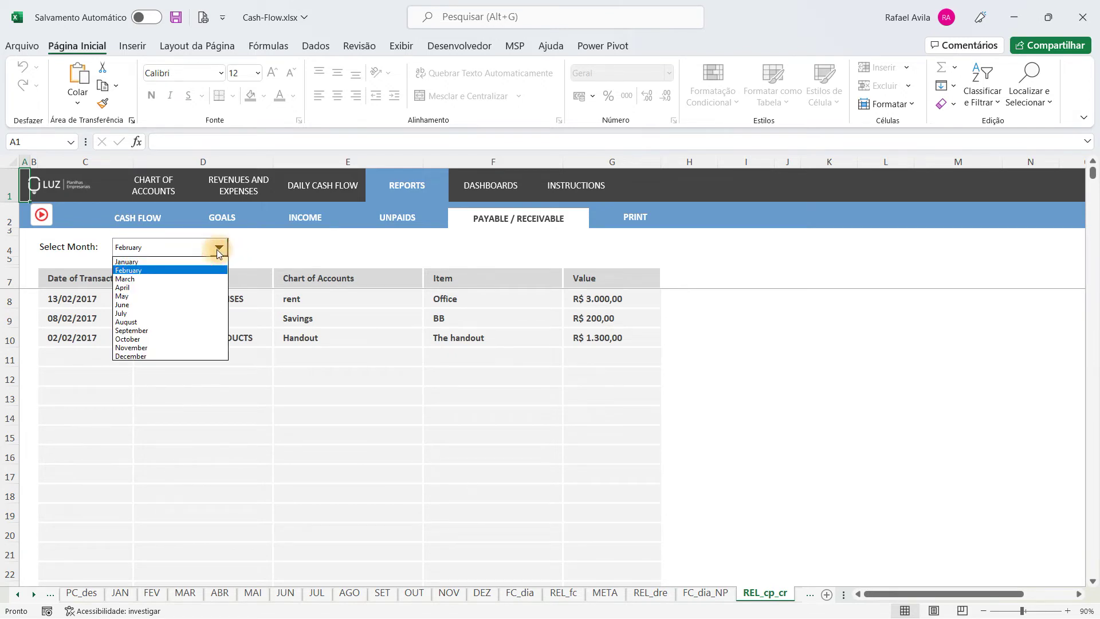
left_click(197, 279)
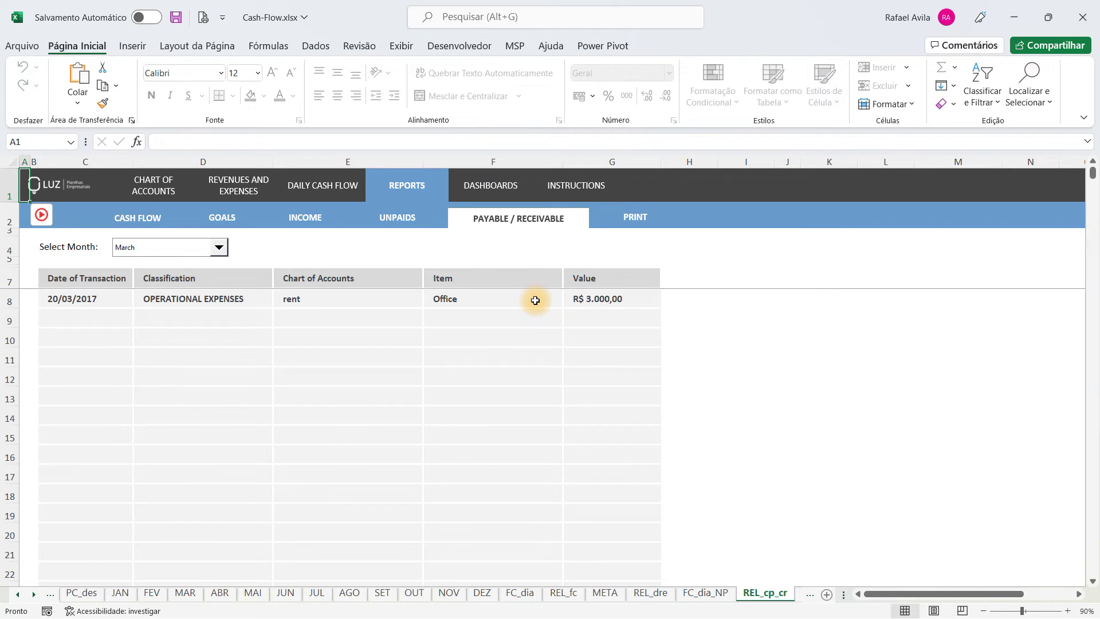
left_click(220, 247)
left_click(198, 276)
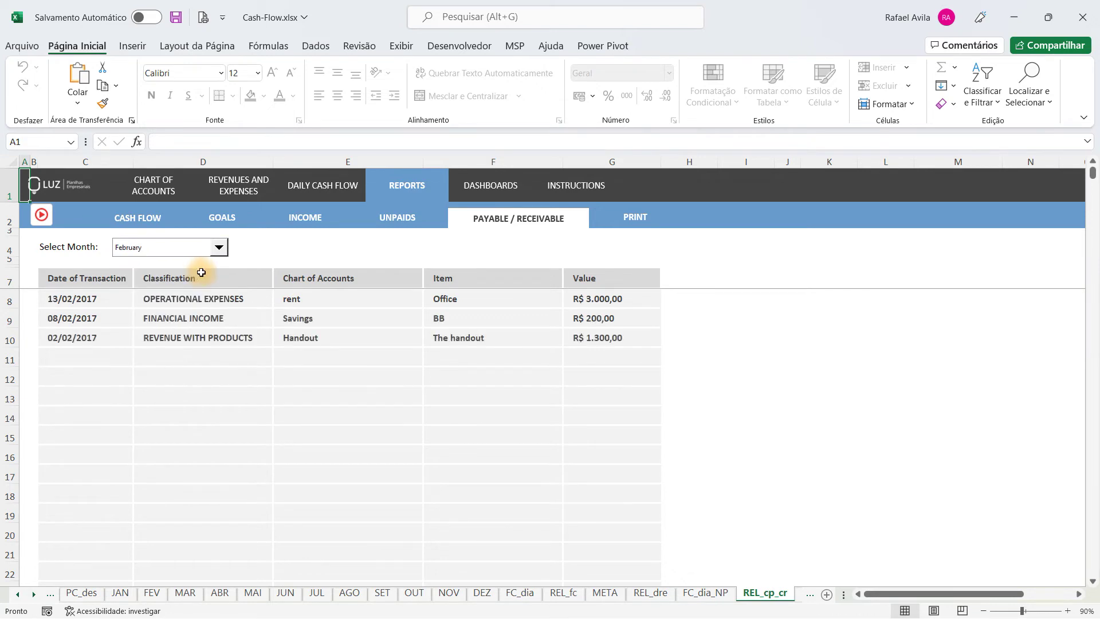
left_click(613, 221)
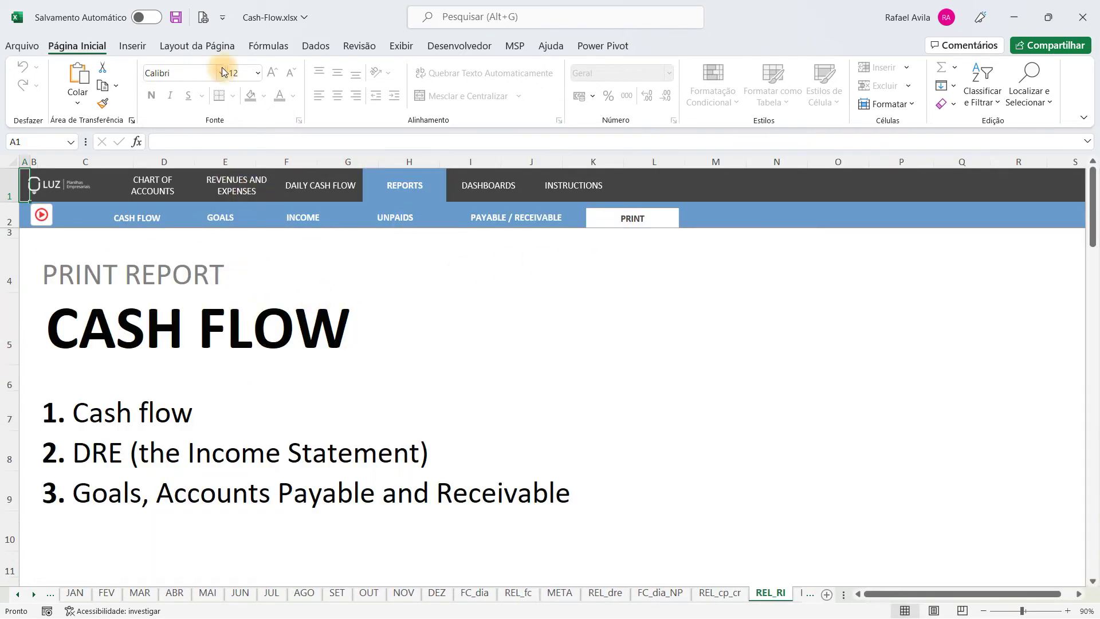
left_click(204, 20)
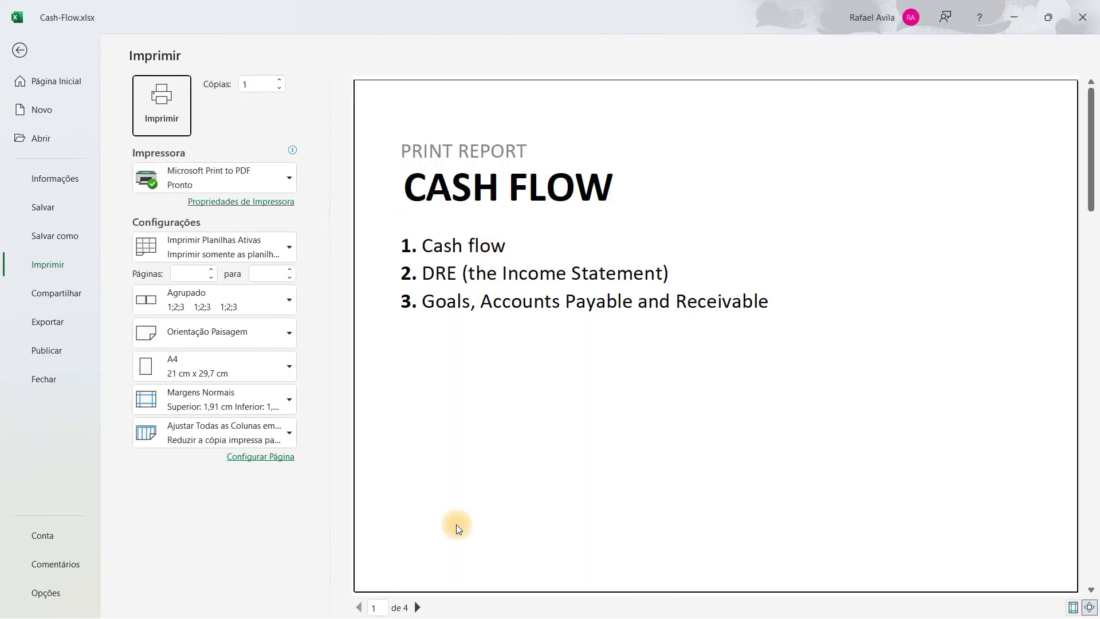
left_click(418, 608)
left_click(418, 607)
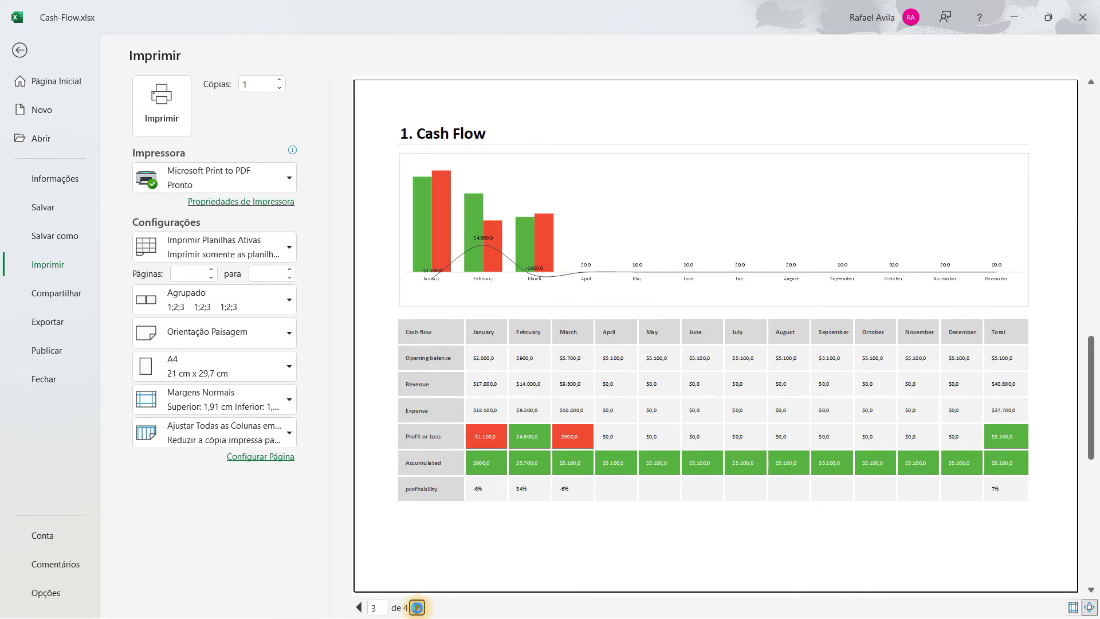
left_click(417, 607)
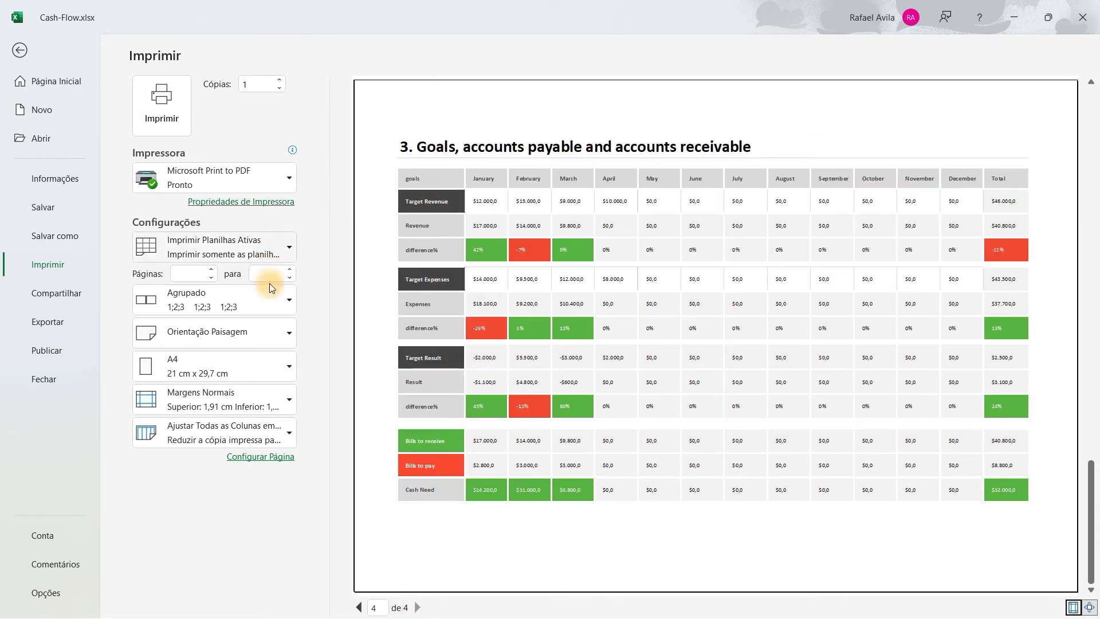
left_click(20, 49)
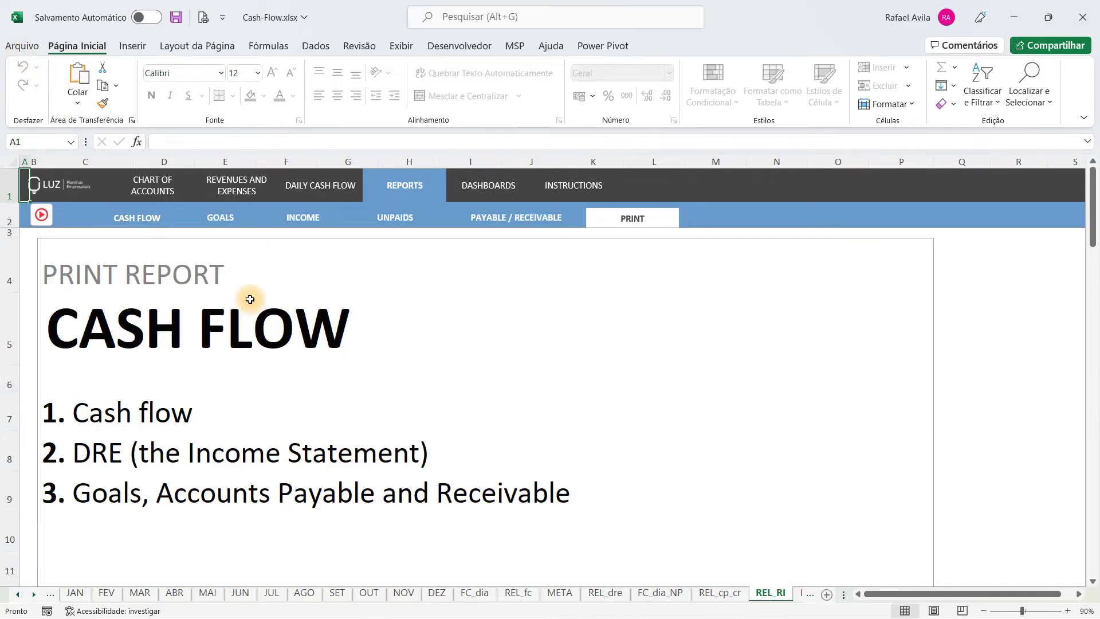
left_click(509, 198)
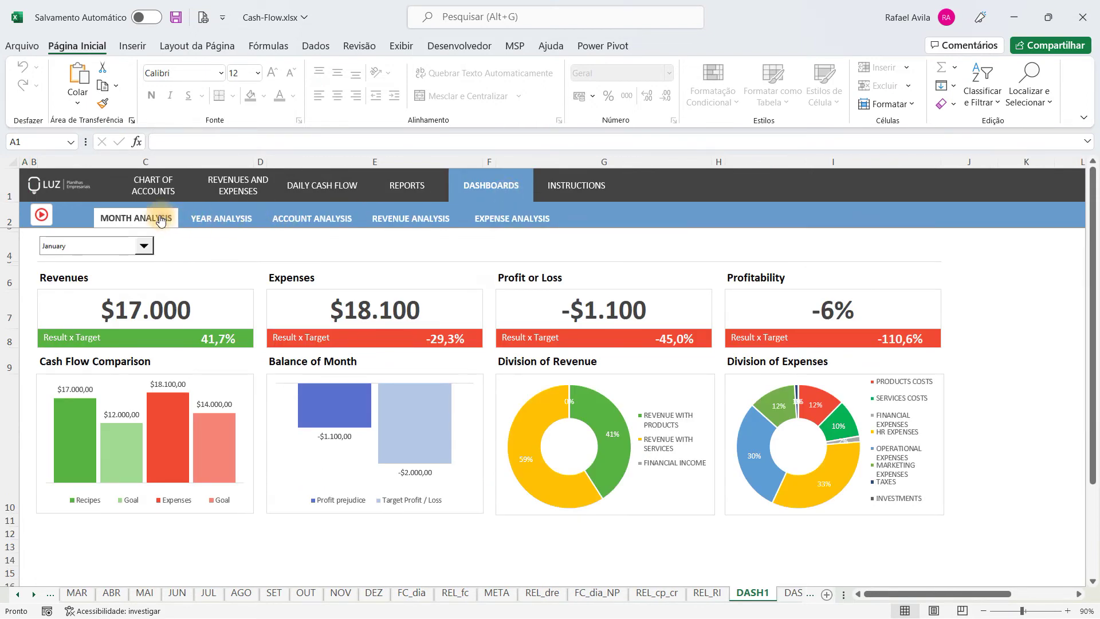
- Keep January as the dashboard month and open the Year Analysis dashboard
left_click(144, 248)
left_click(144, 250)
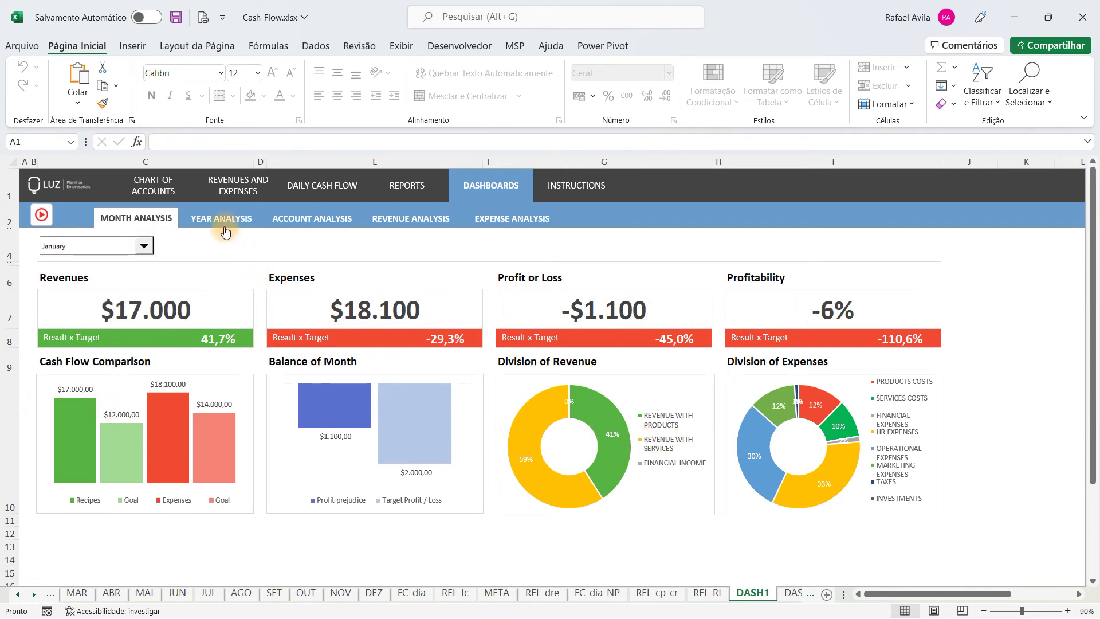
left_click(224, 225)
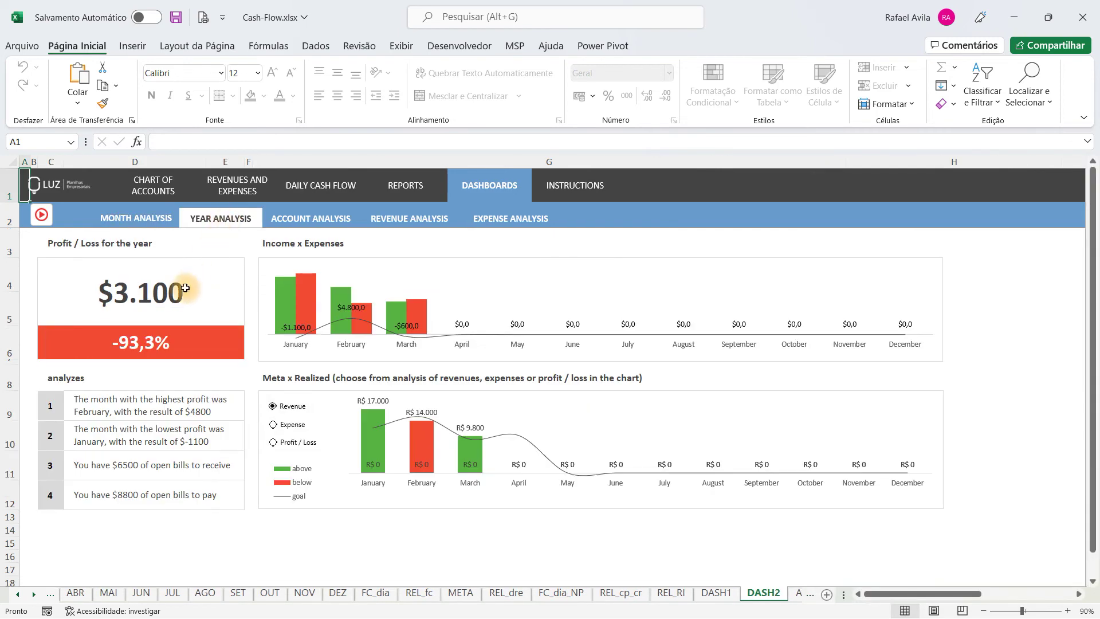
left_click(274, 427)
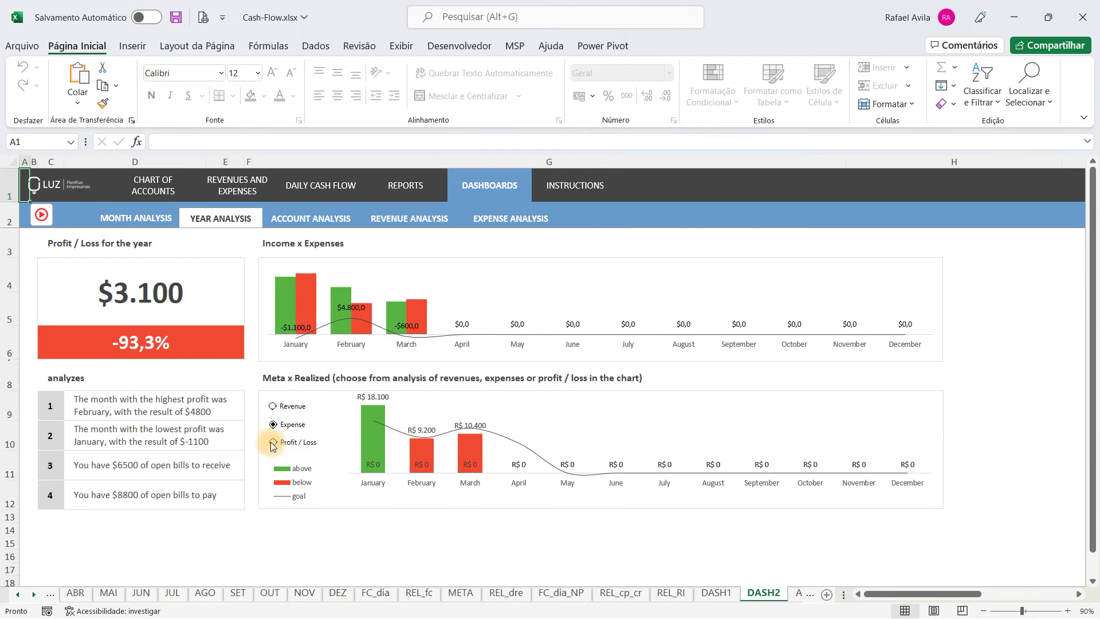
left_click(273, 444)
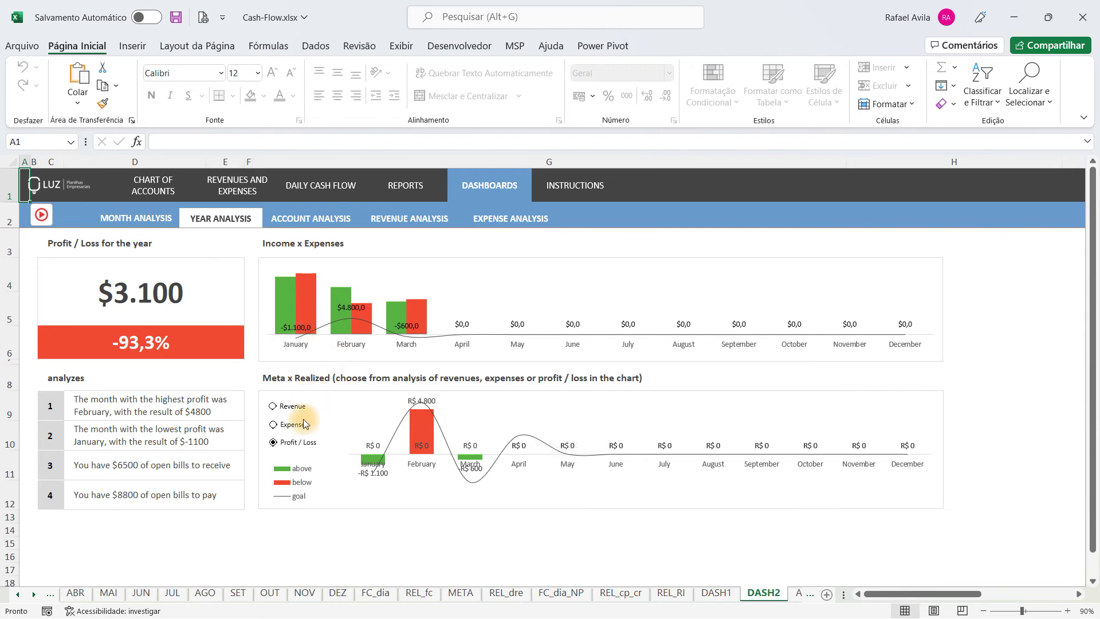
left_click(274, 407)
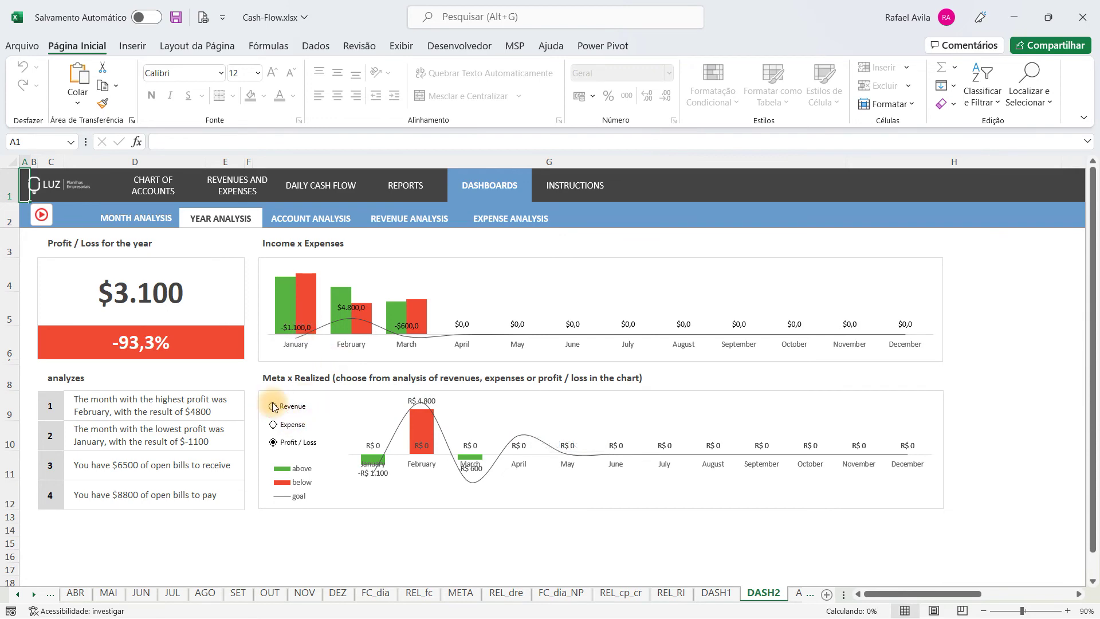
left_click(317, 223)
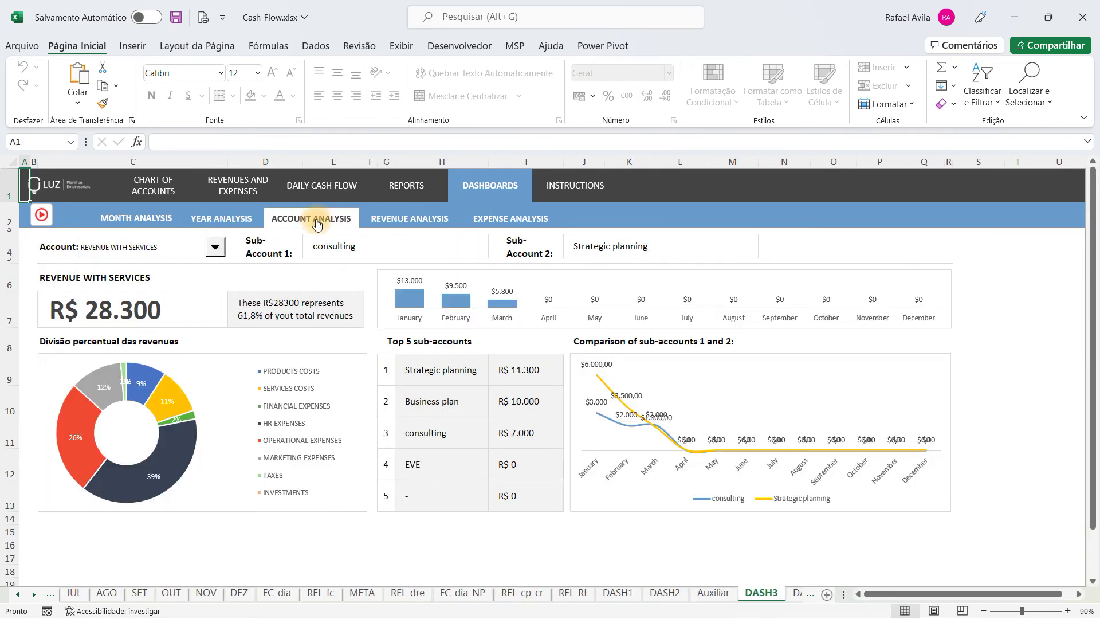
- Analyse the REVENUE WITH PRODUCTS account, then view the Revenue and Expense Analysis dashboards
left_click(215, 247)
left_click(204, 263)
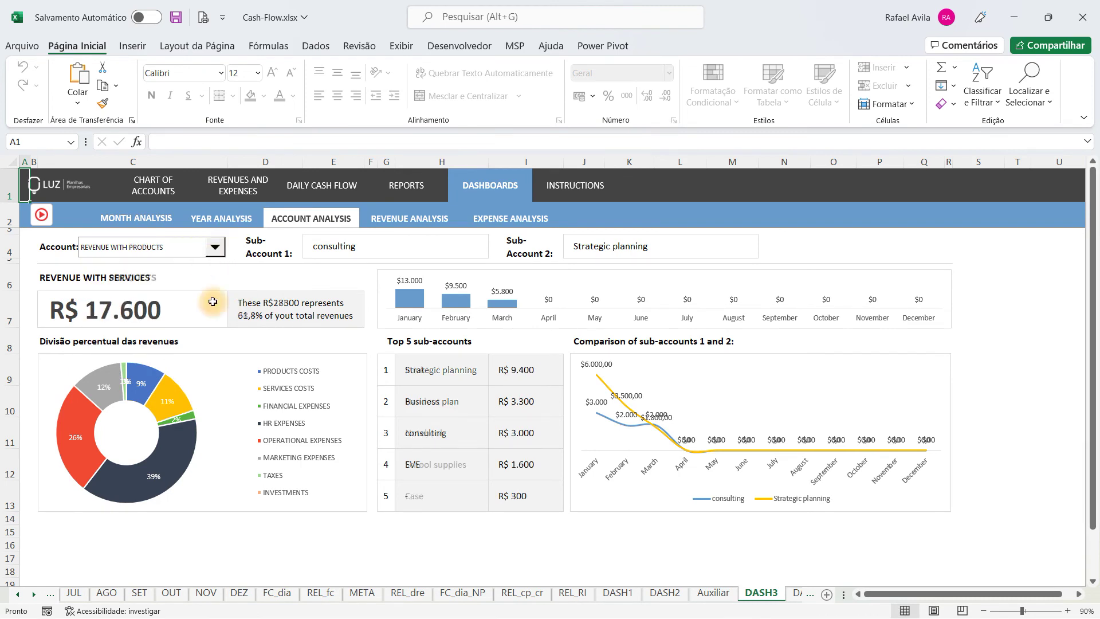
left_click(416, 223)
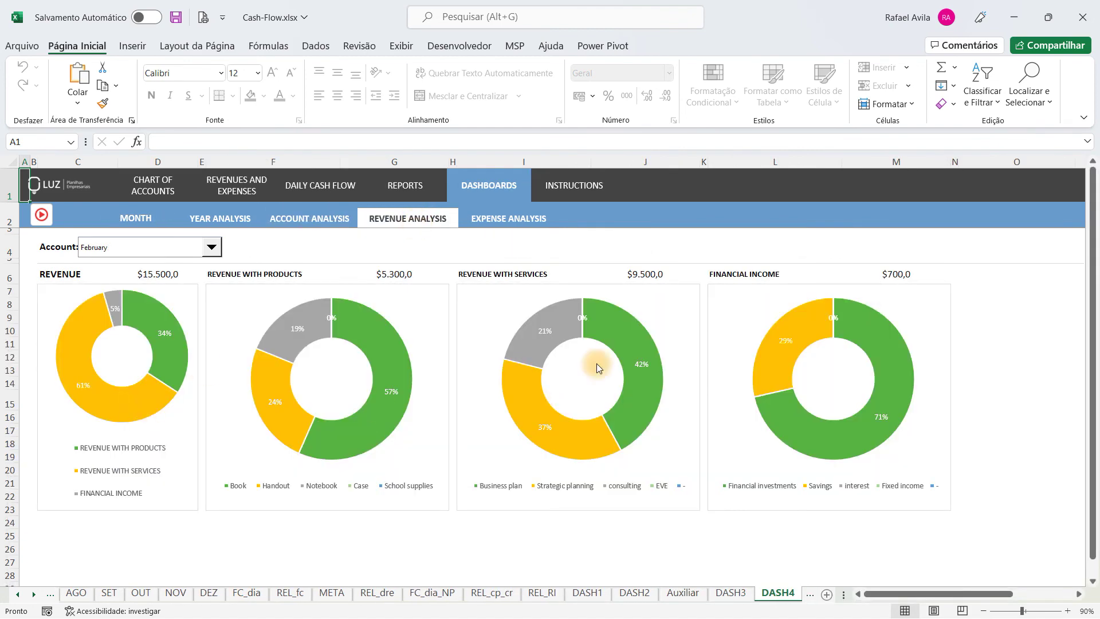
left_click(522, 220)
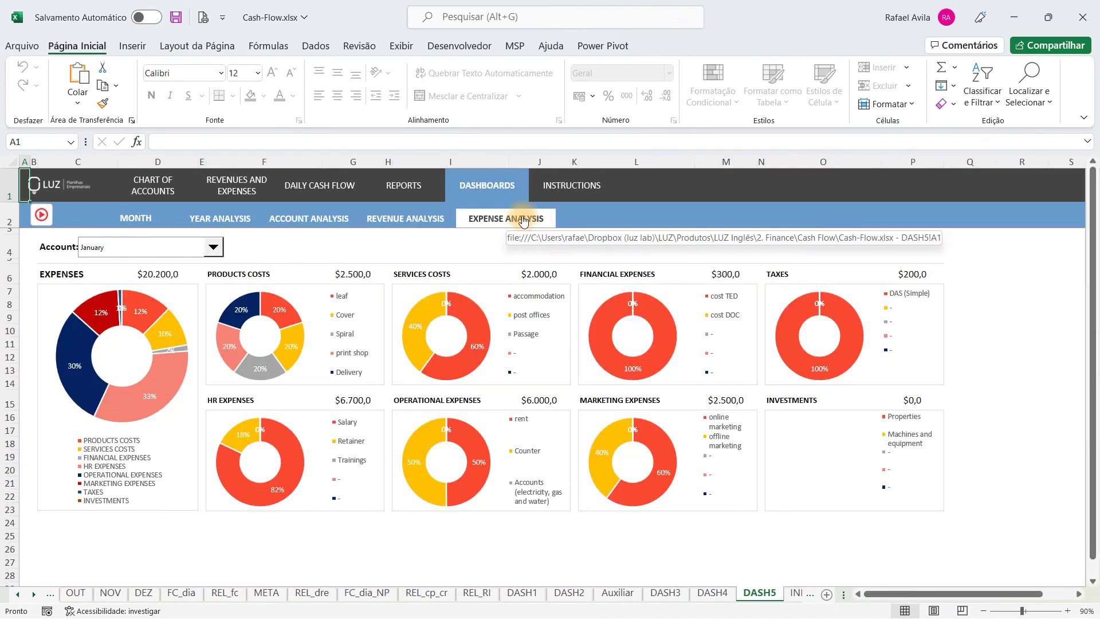
- Open the Instructions sheet listing the five steps from Accounts Plan through Dashboards
left_click(581, 195)
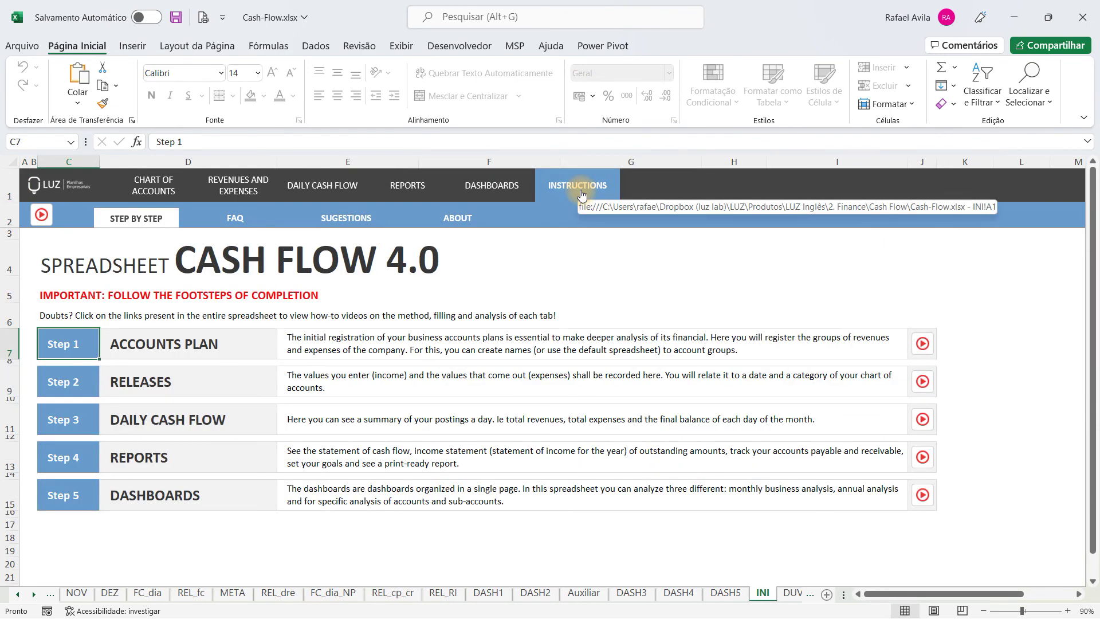